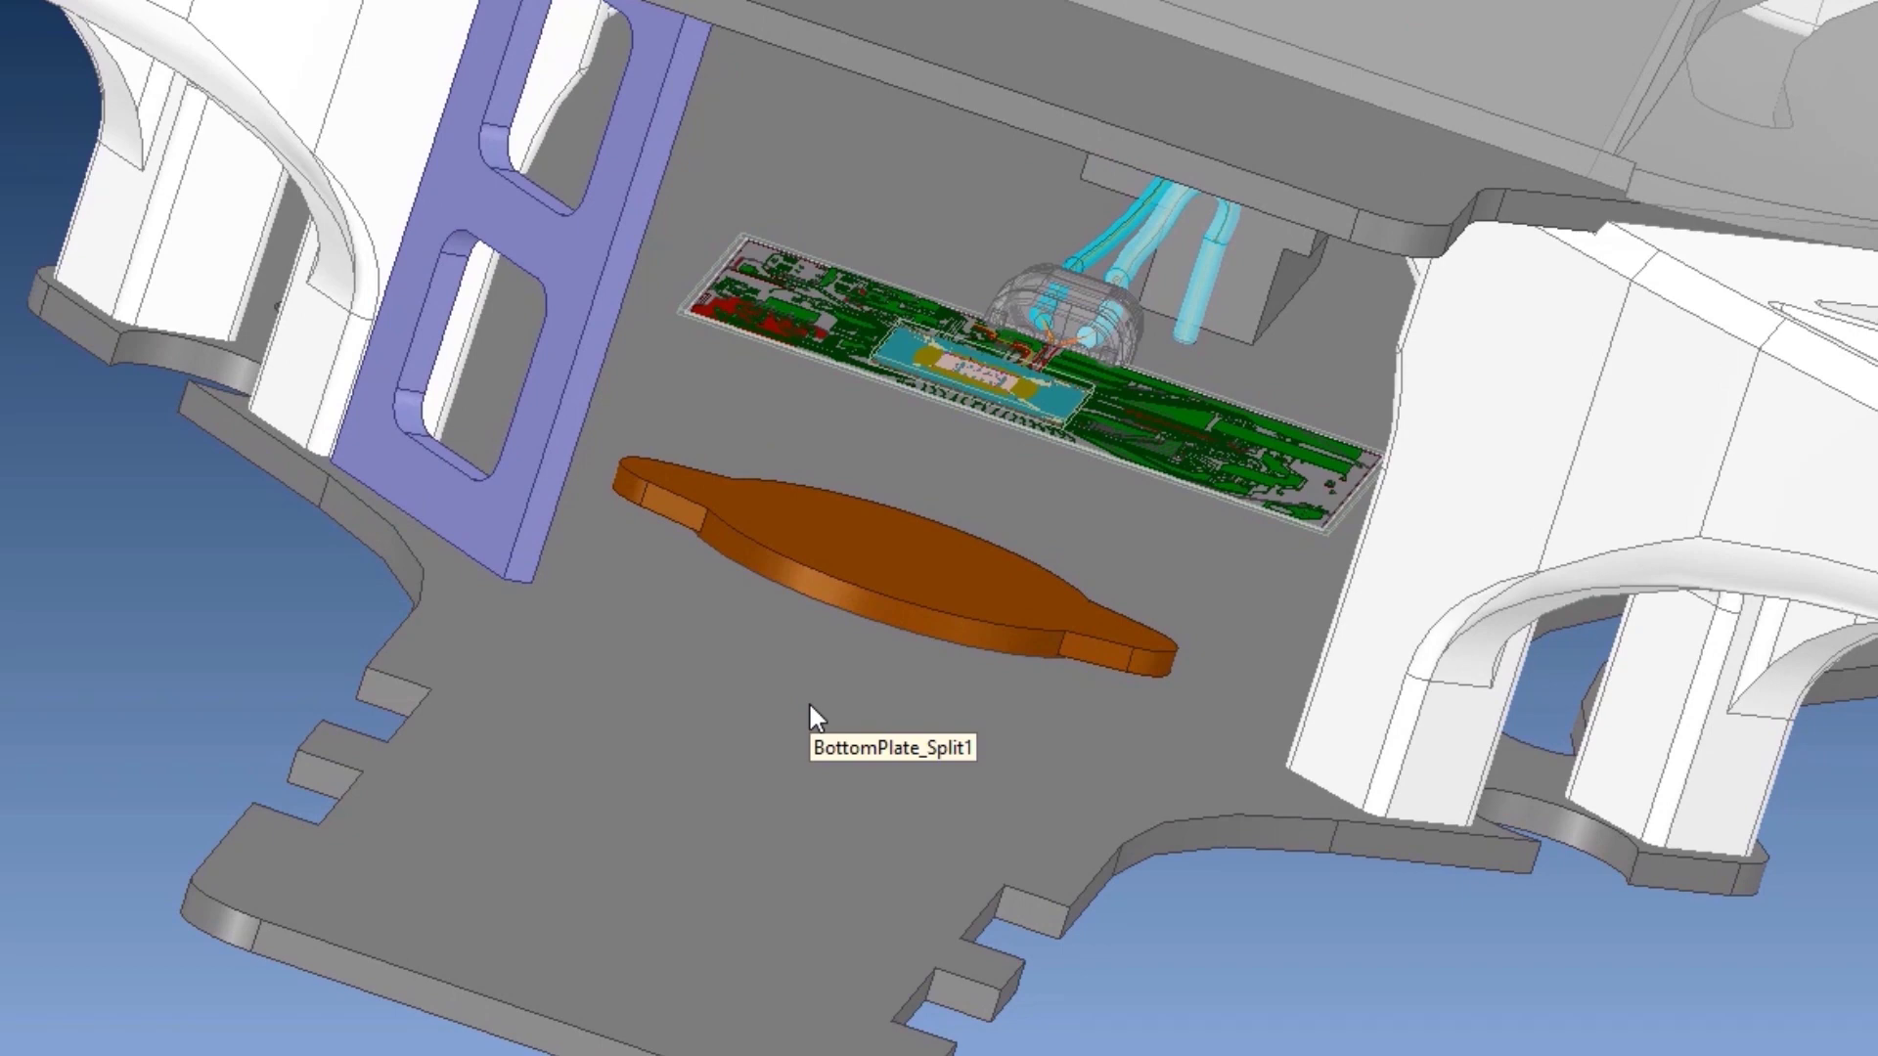
Step: Zoom out to top view and flip the drone to see its bottom plate and components
{"action": "scroll", "coordinate": [808, 702], "scroll_direction": "down", "scroll_amount": 10}
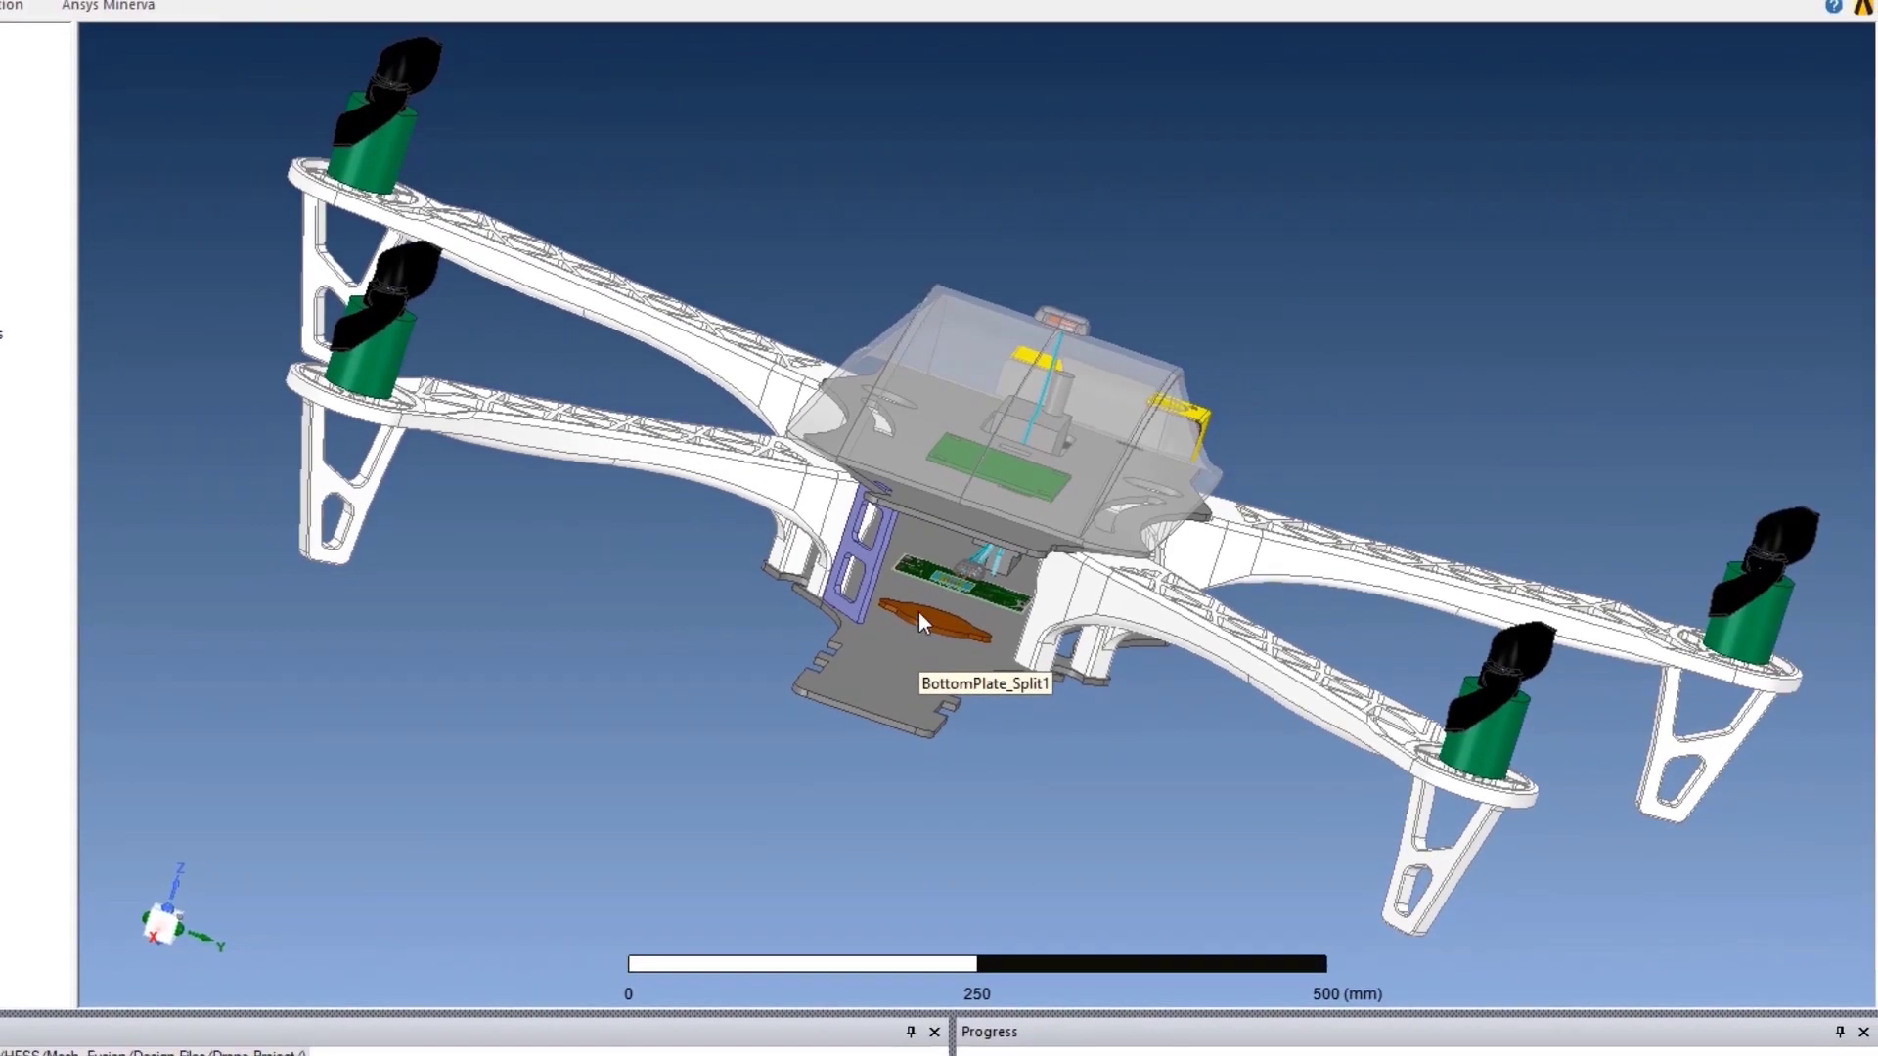
{"action": "key", "text": "v"}
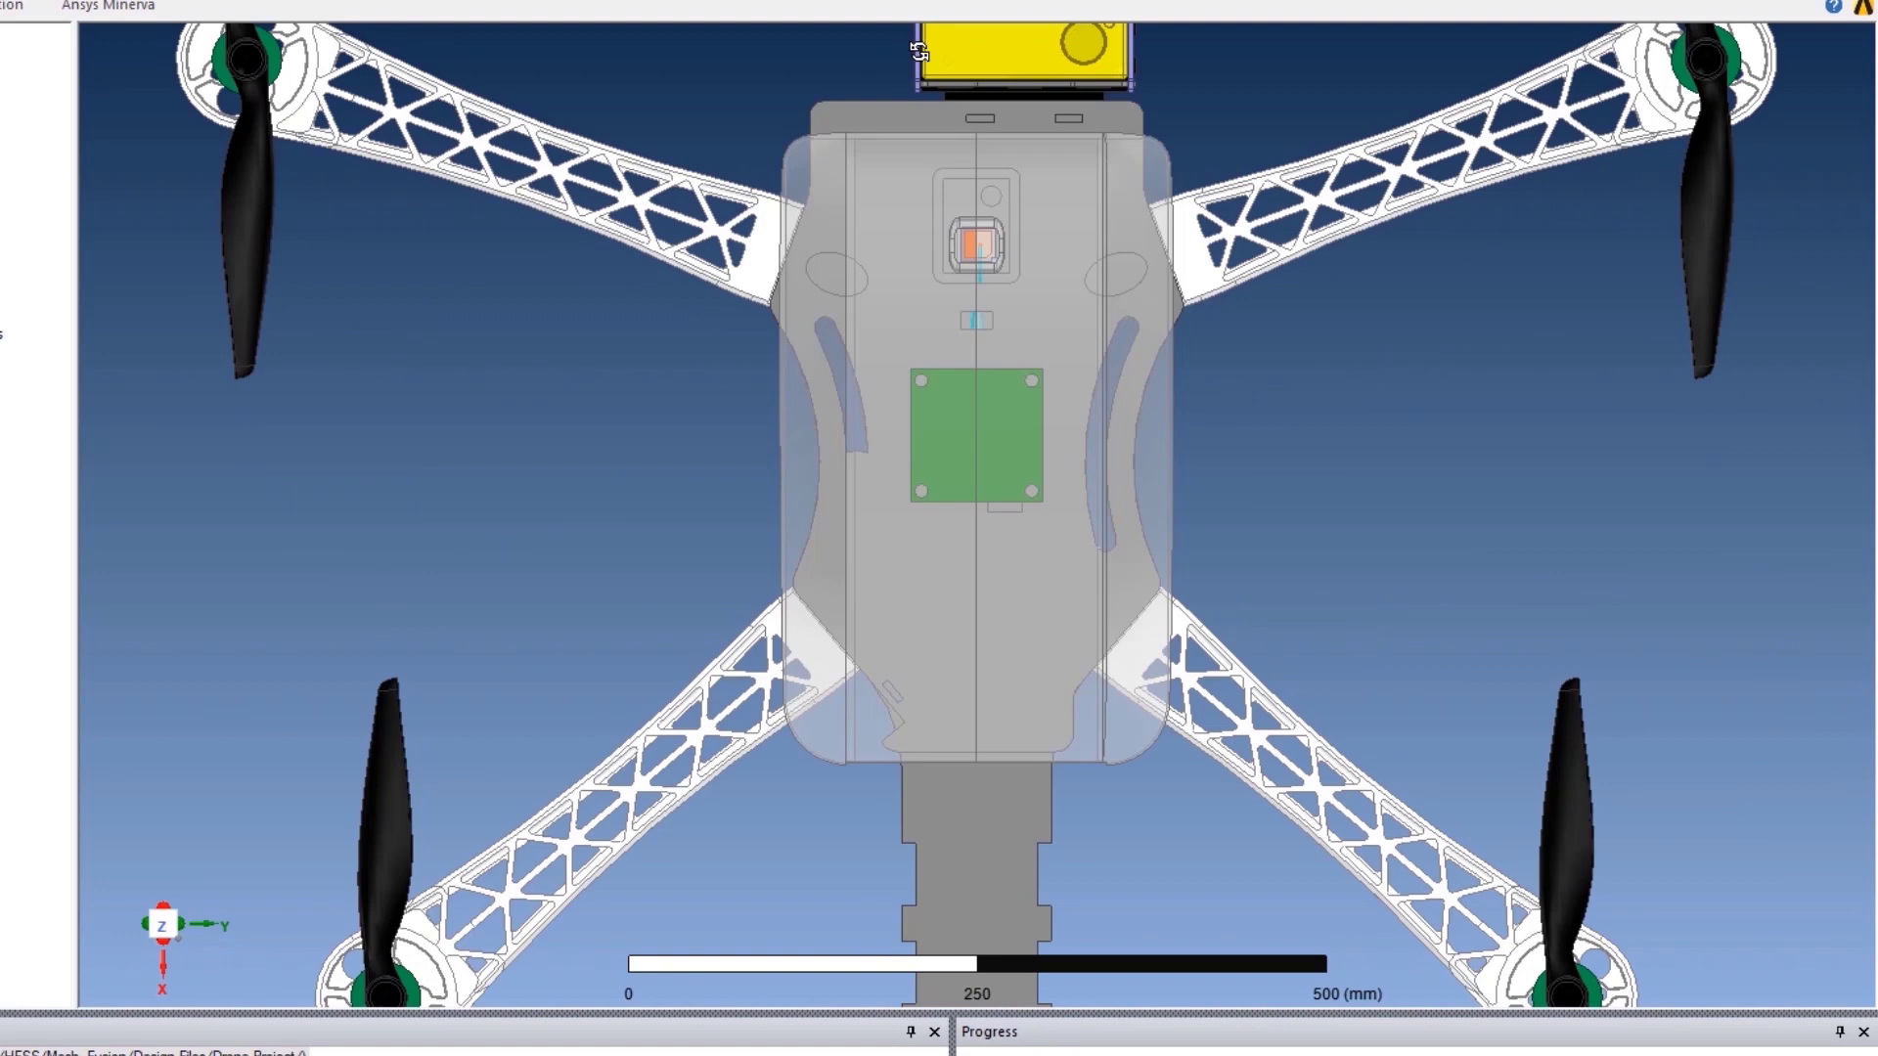
{"action": "scroll", "coordinate": [919, 51], "scroll_direction": "down", "scroll_amount": 5}
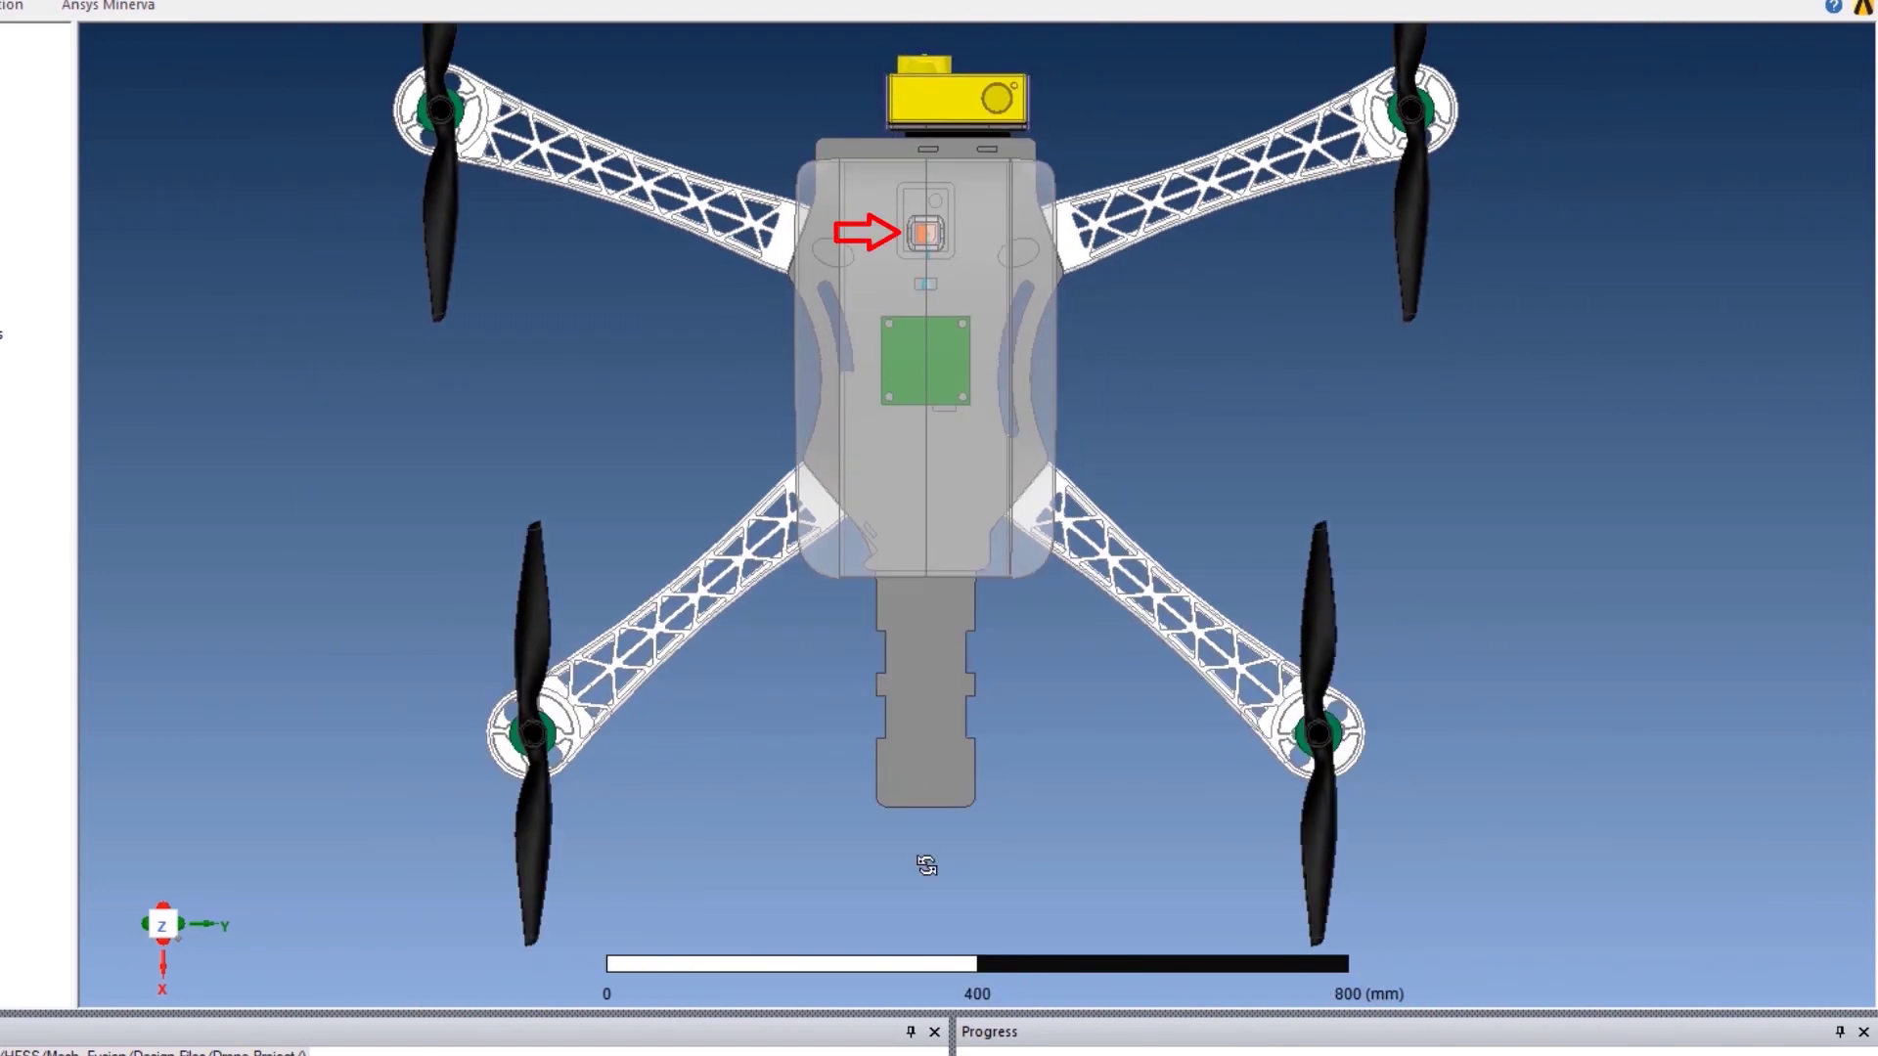
{"action": "left_click_drag", "start_coordinate": [926, 865], "coordinate": [939, 763]}
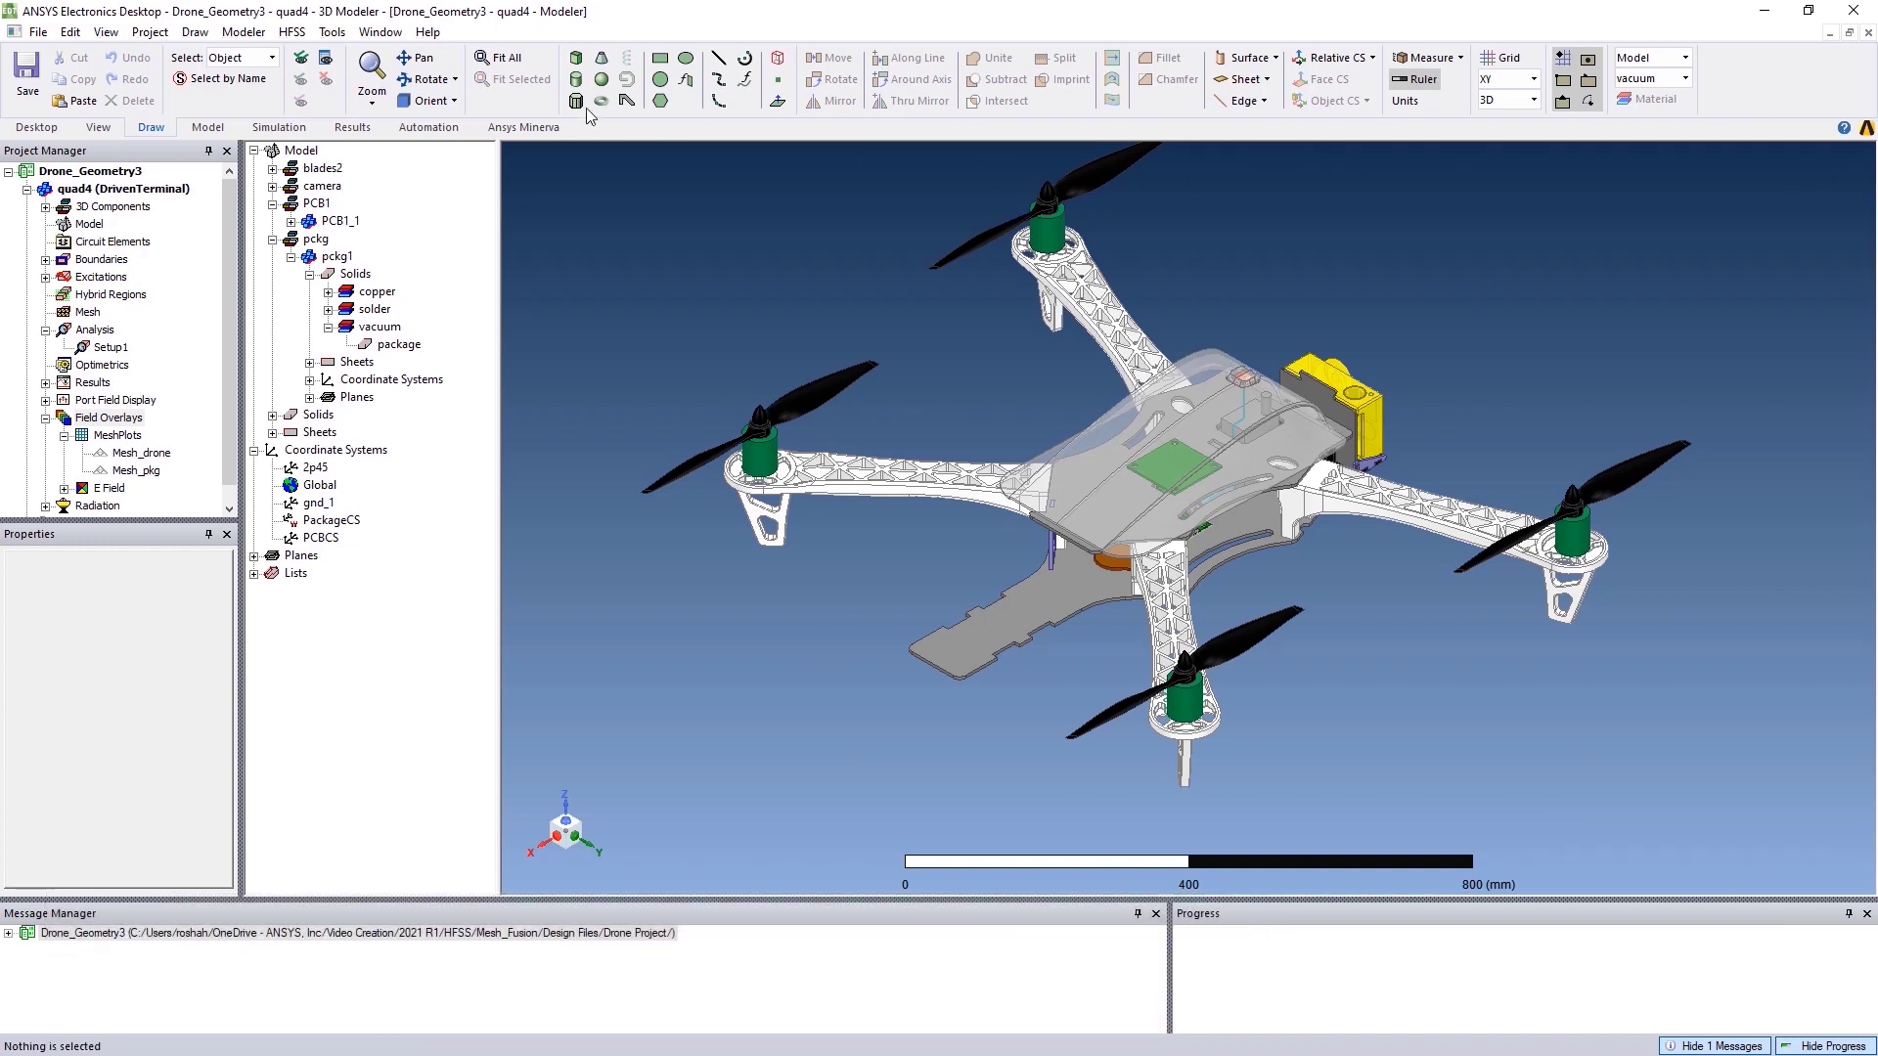
Step: Check HFSS FEM Mesh Assembly under General Options > Beta Options and confirm both dialogs
{"action": "left_click", "coordinate": [332, 31]}
{"action": "mouse_move", "coordinate": [366, 324]}
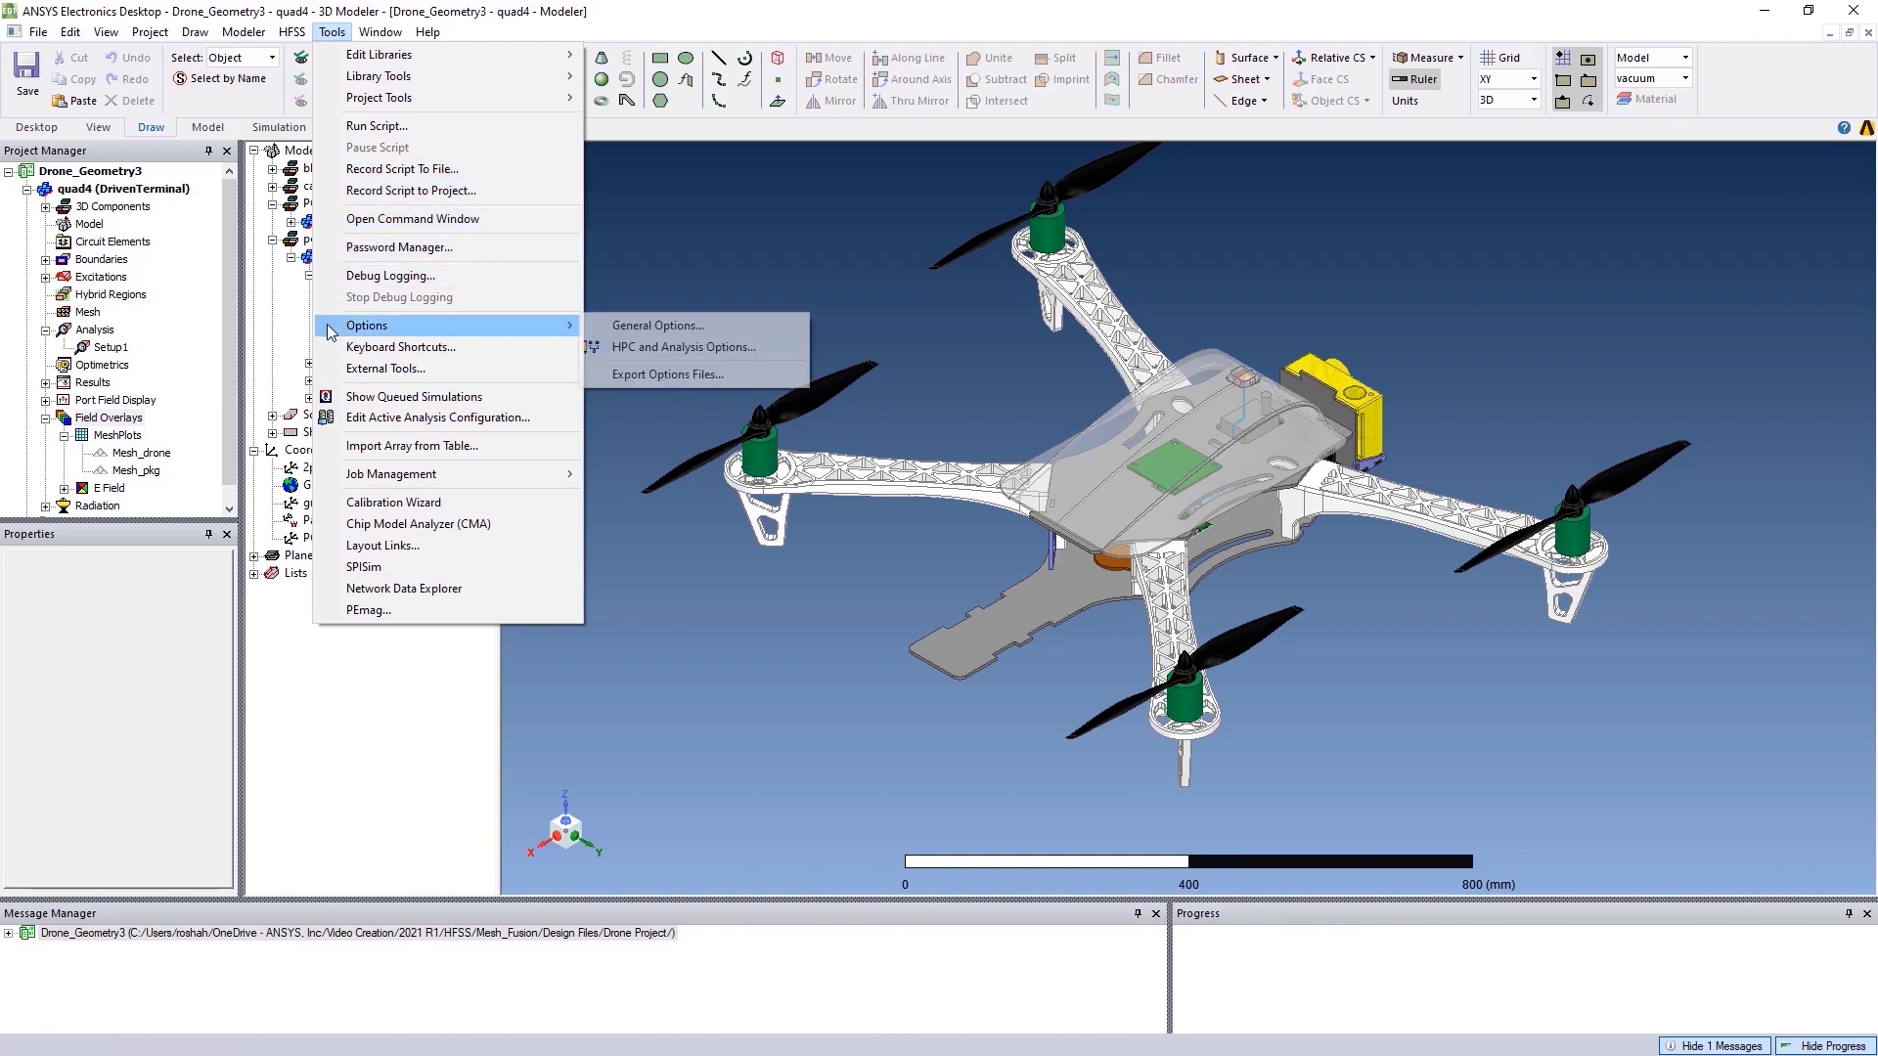
{"action": "left_click", "coordinate": [602, 323]}
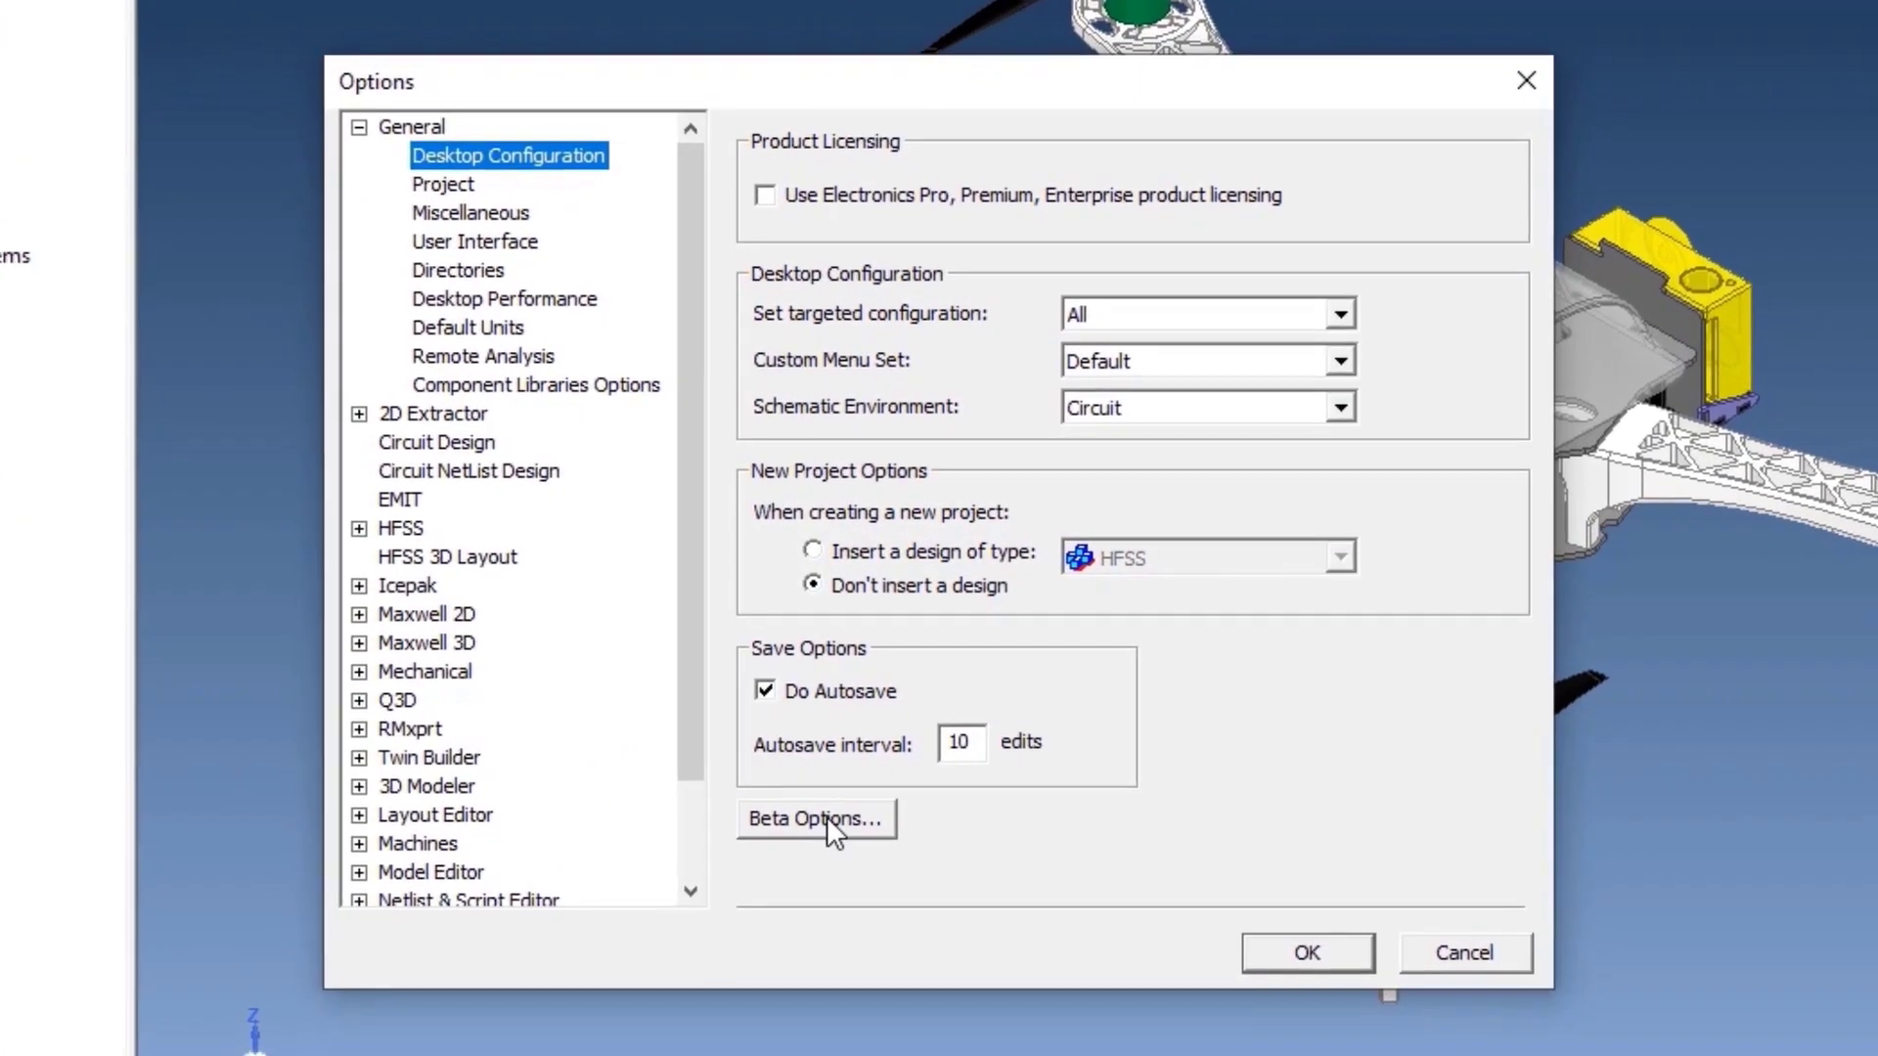
{"action": "left_click", "coordinate": [849, 736]}
{"action": "left_click_drag", "start_coordinate": [1167, 448], "coordinate": [1258, 585]}
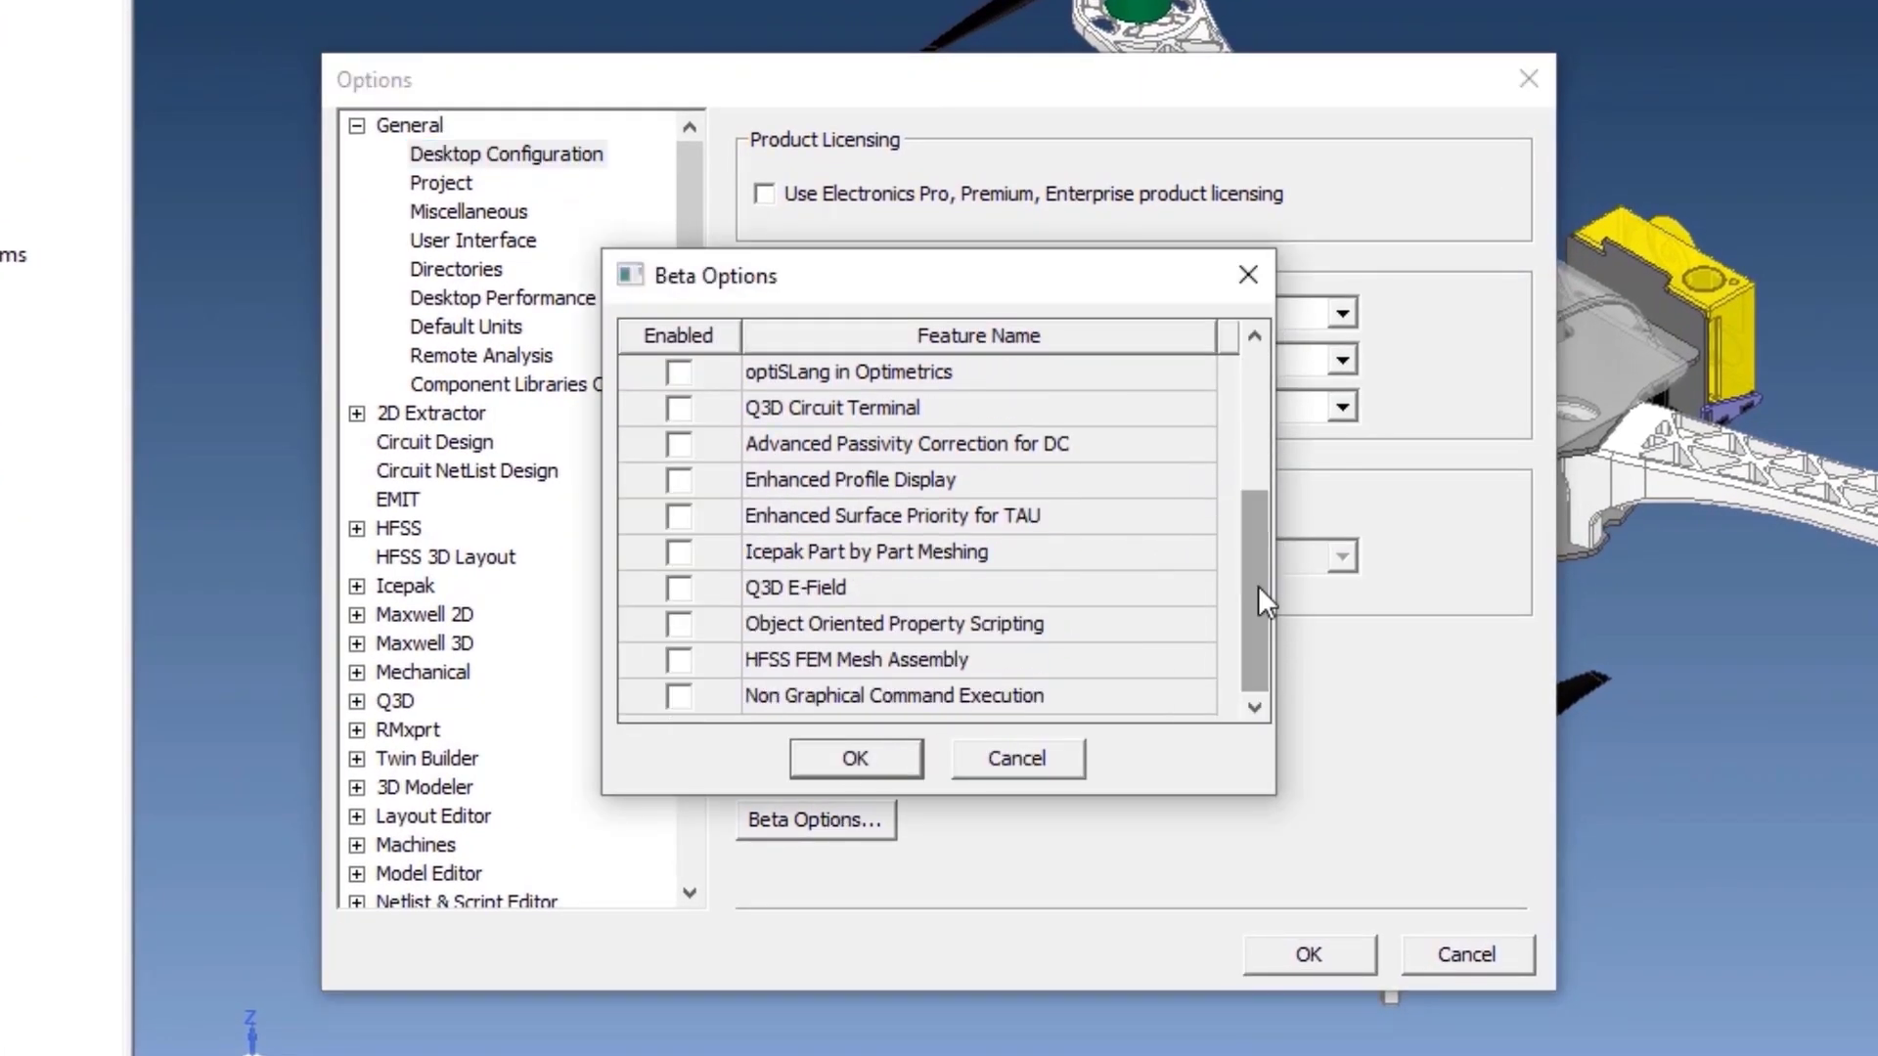
{"action": "left_click", "coordinate": [670, 663]}
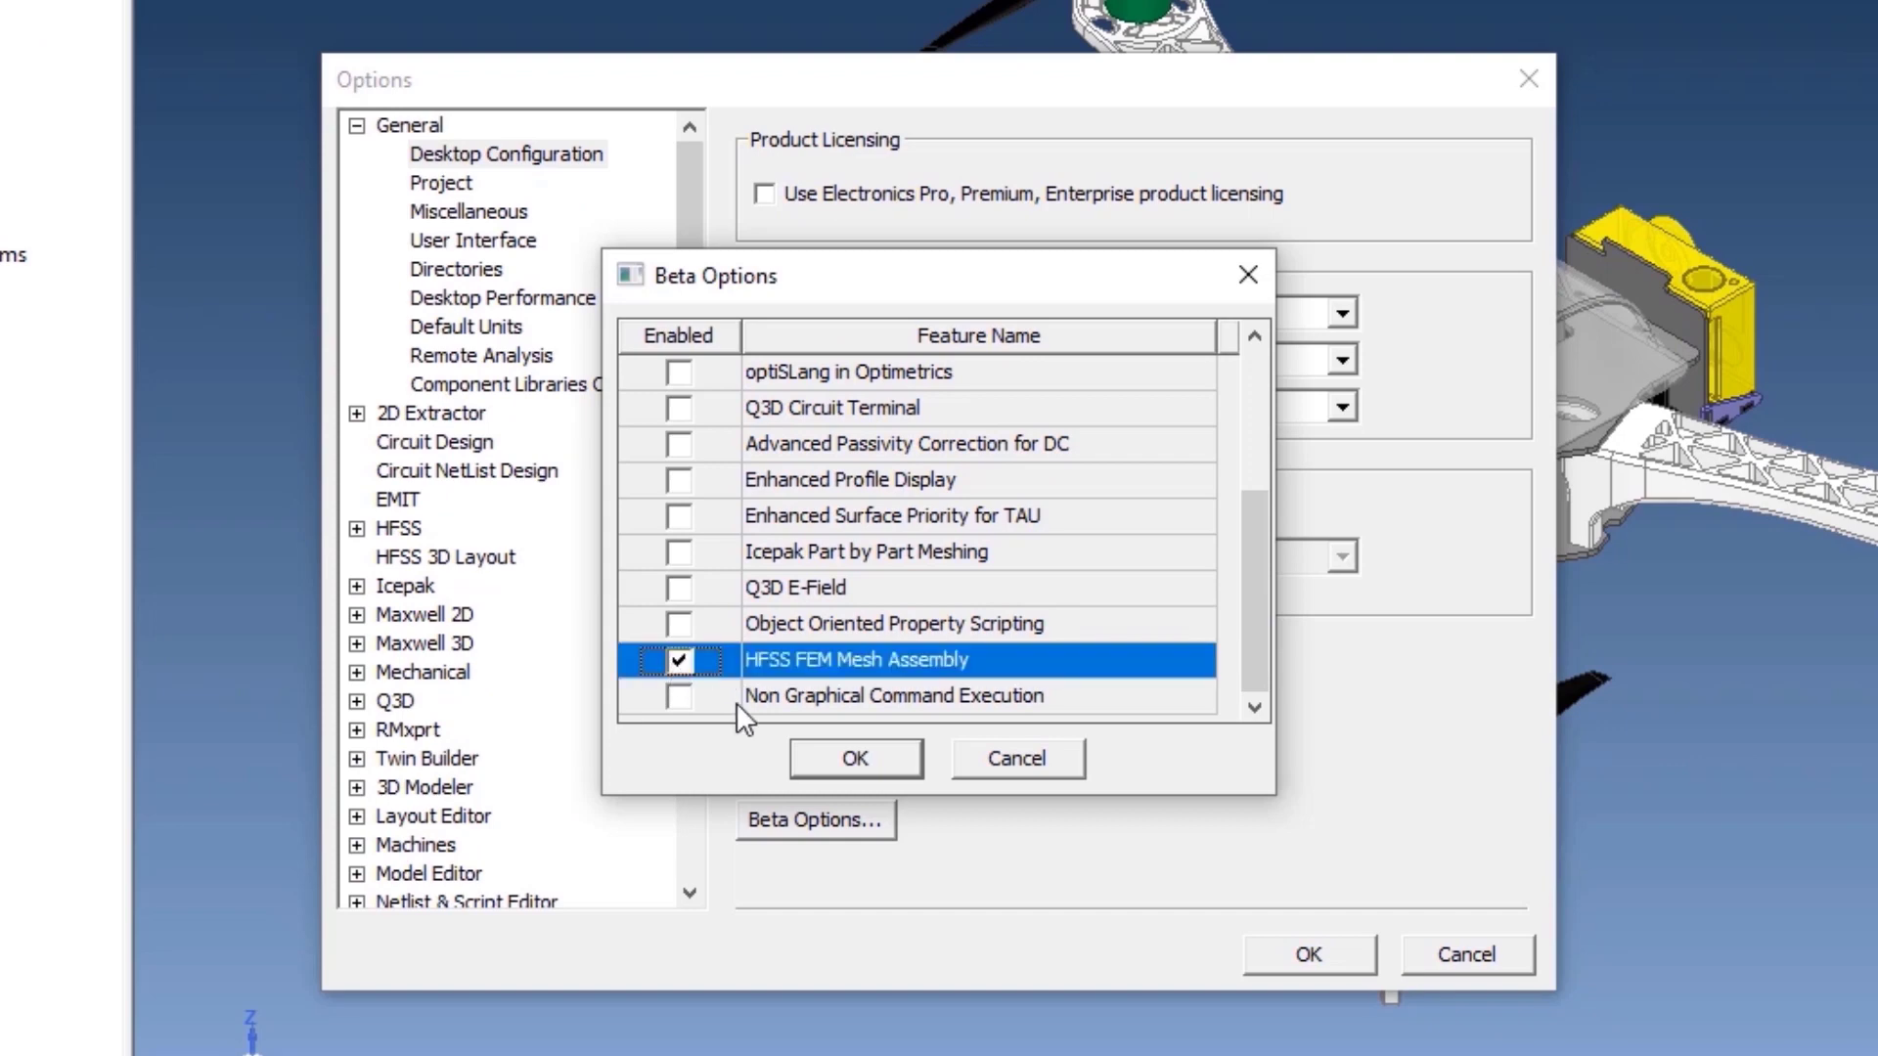
{"action": "left_click", "coordinate": [825, 755]}
{"action": "left_click", "coordinate": [1285, 959]}
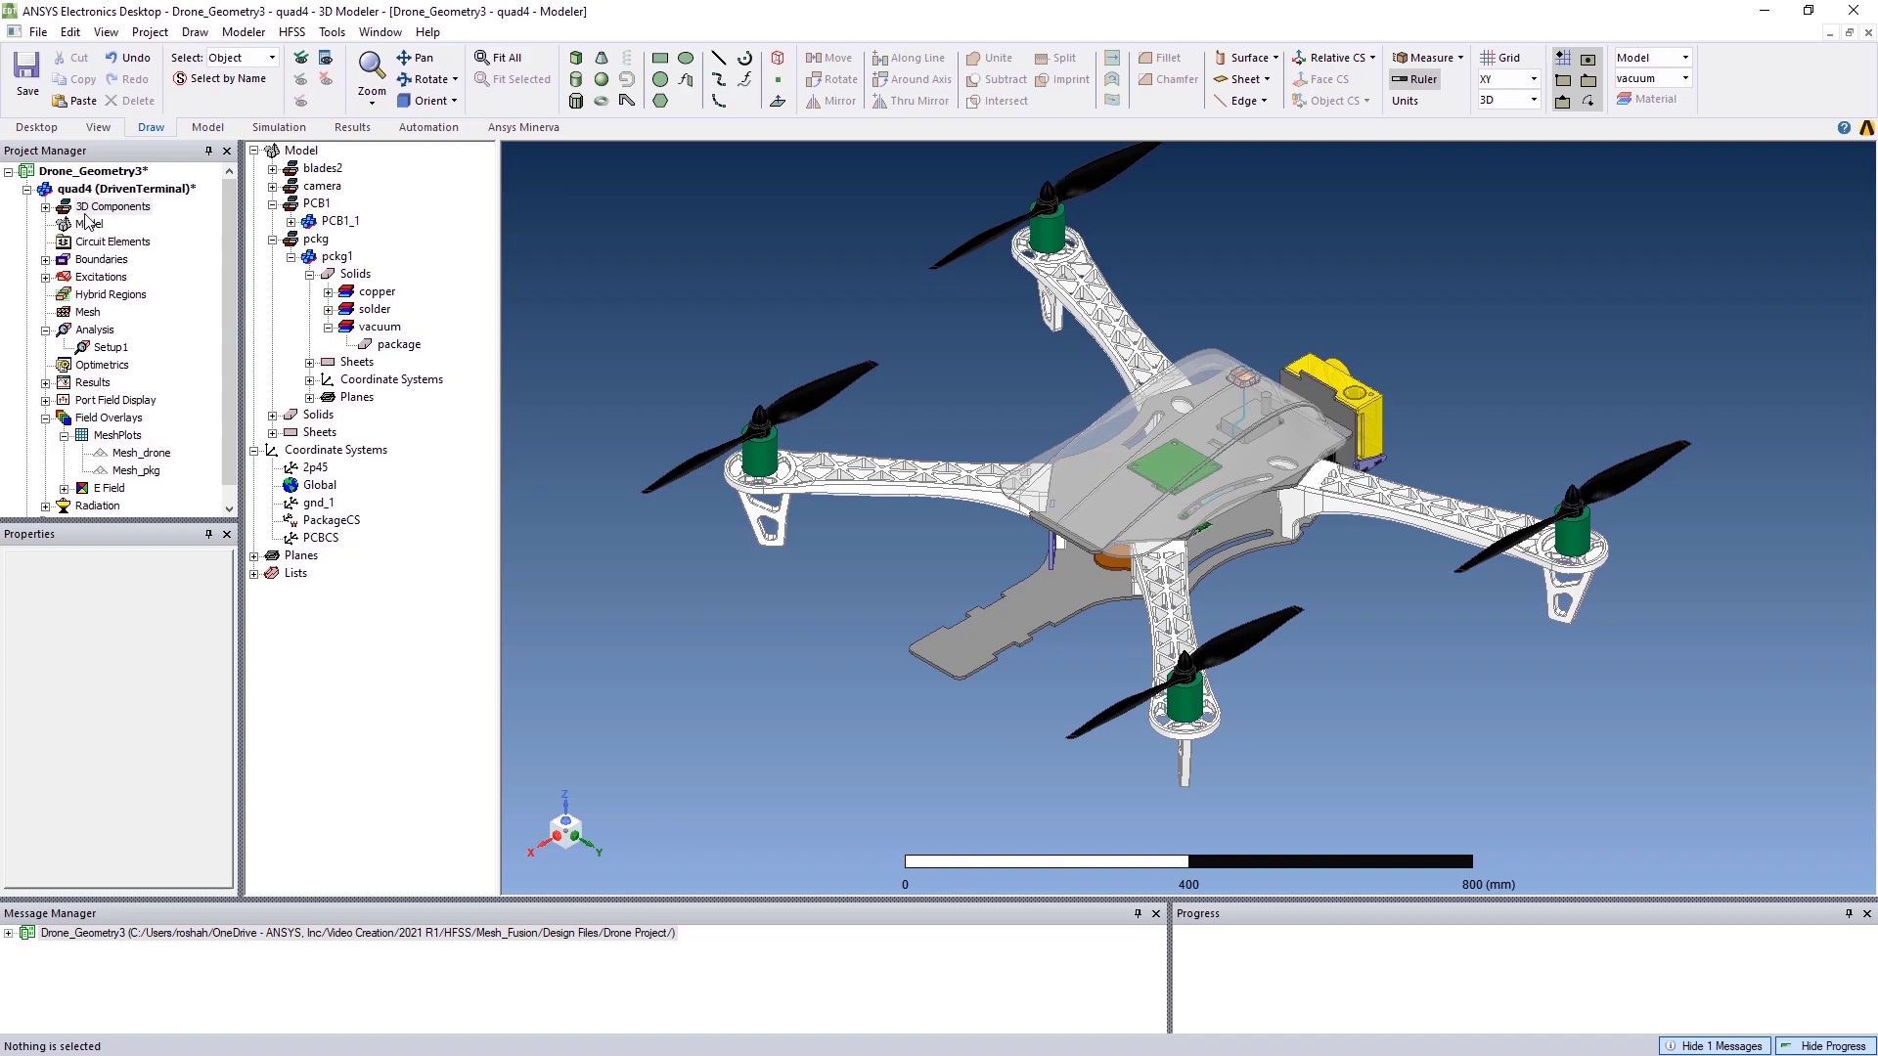
Step: Check Do Mesh Assembly for all 3D components and override PCB1_1 and pckg1 to Classic meshing
{"action": "right_click", "coordinate": [88, 209]}
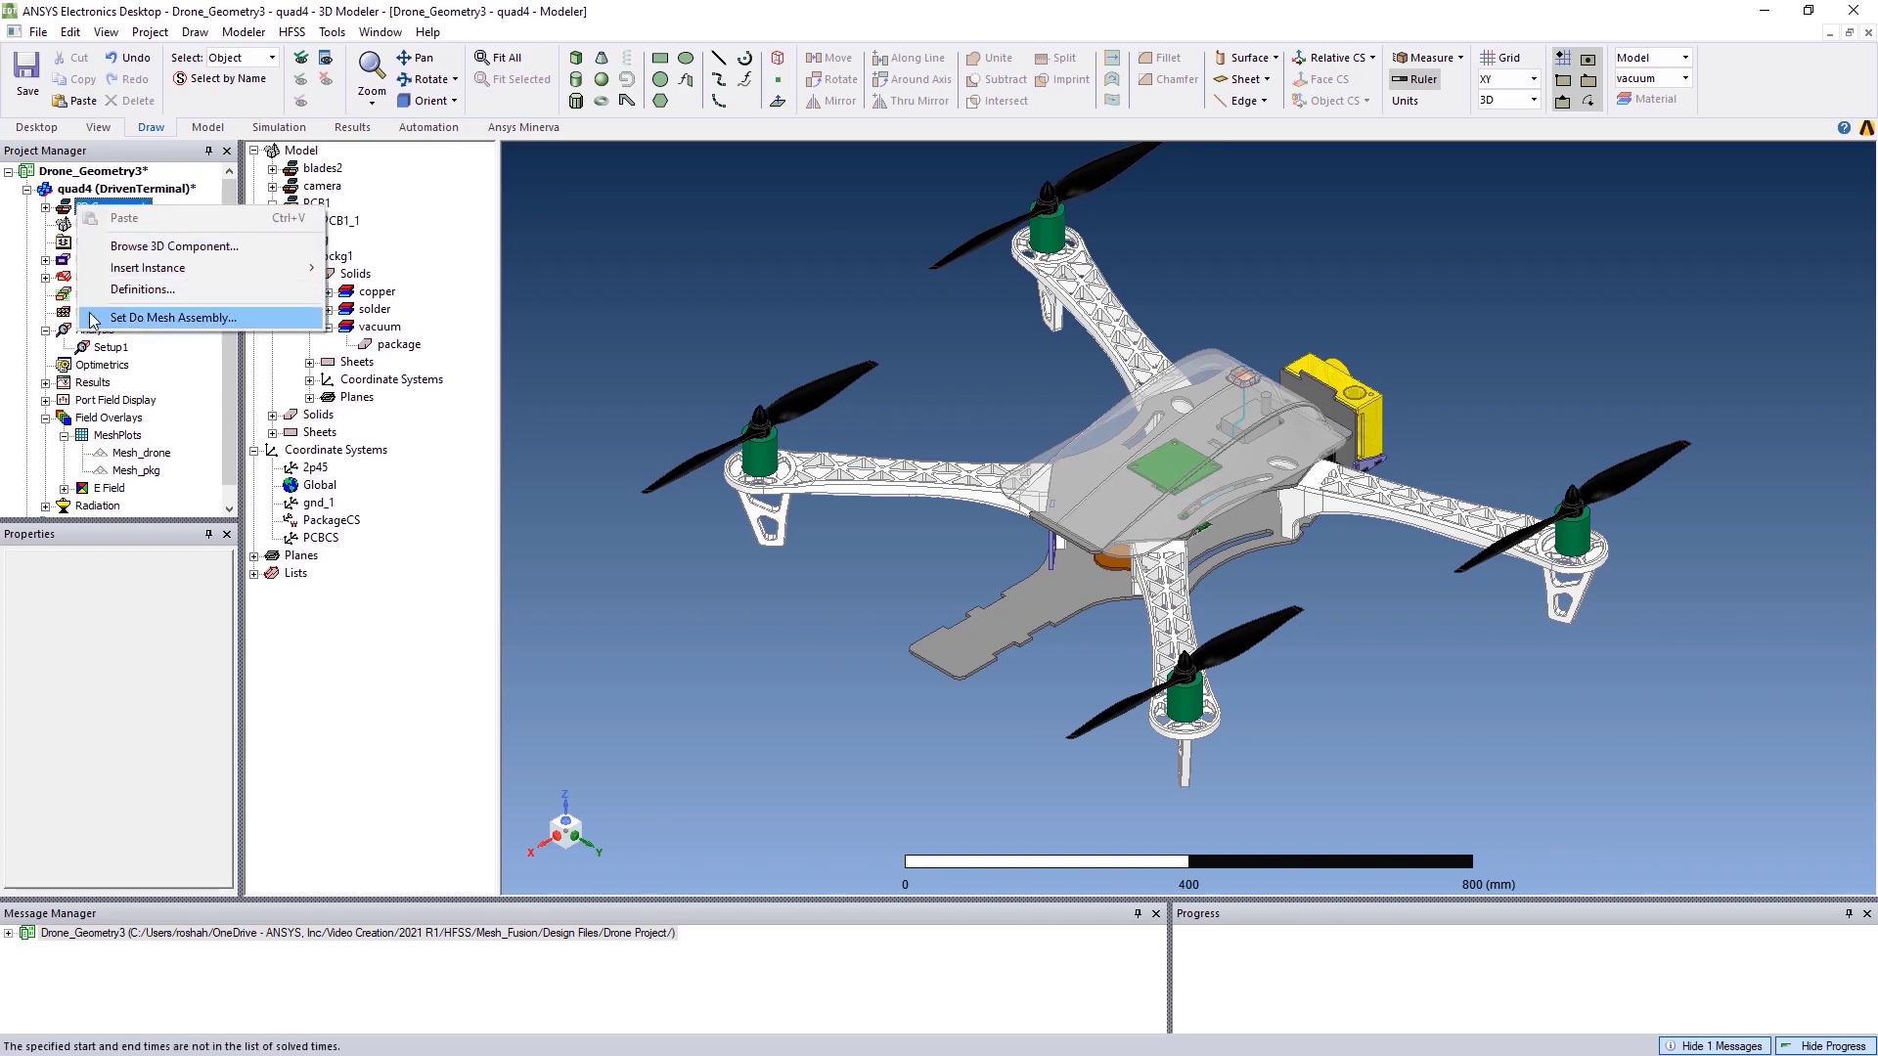
{"action": "left_click", "coordinate": [147, 317]}
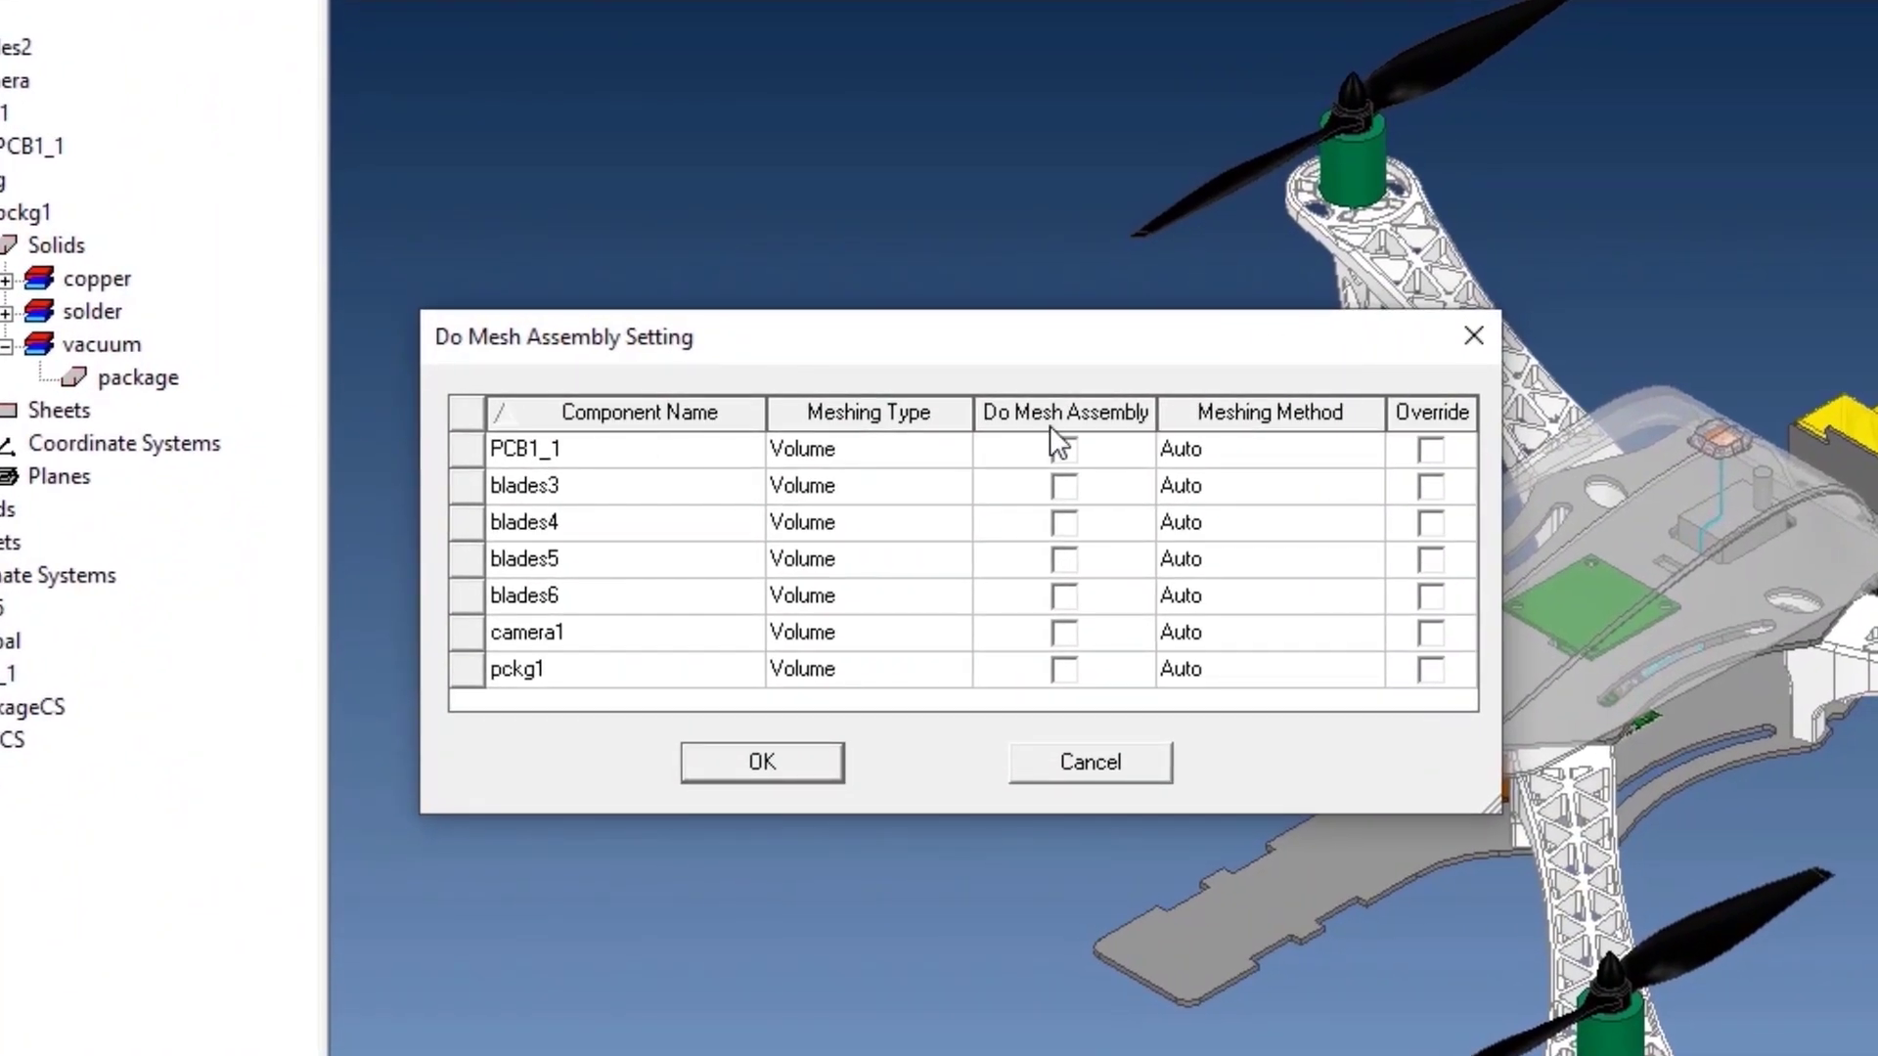
{"action": "left_click", "coordinate": [1048, 425]}
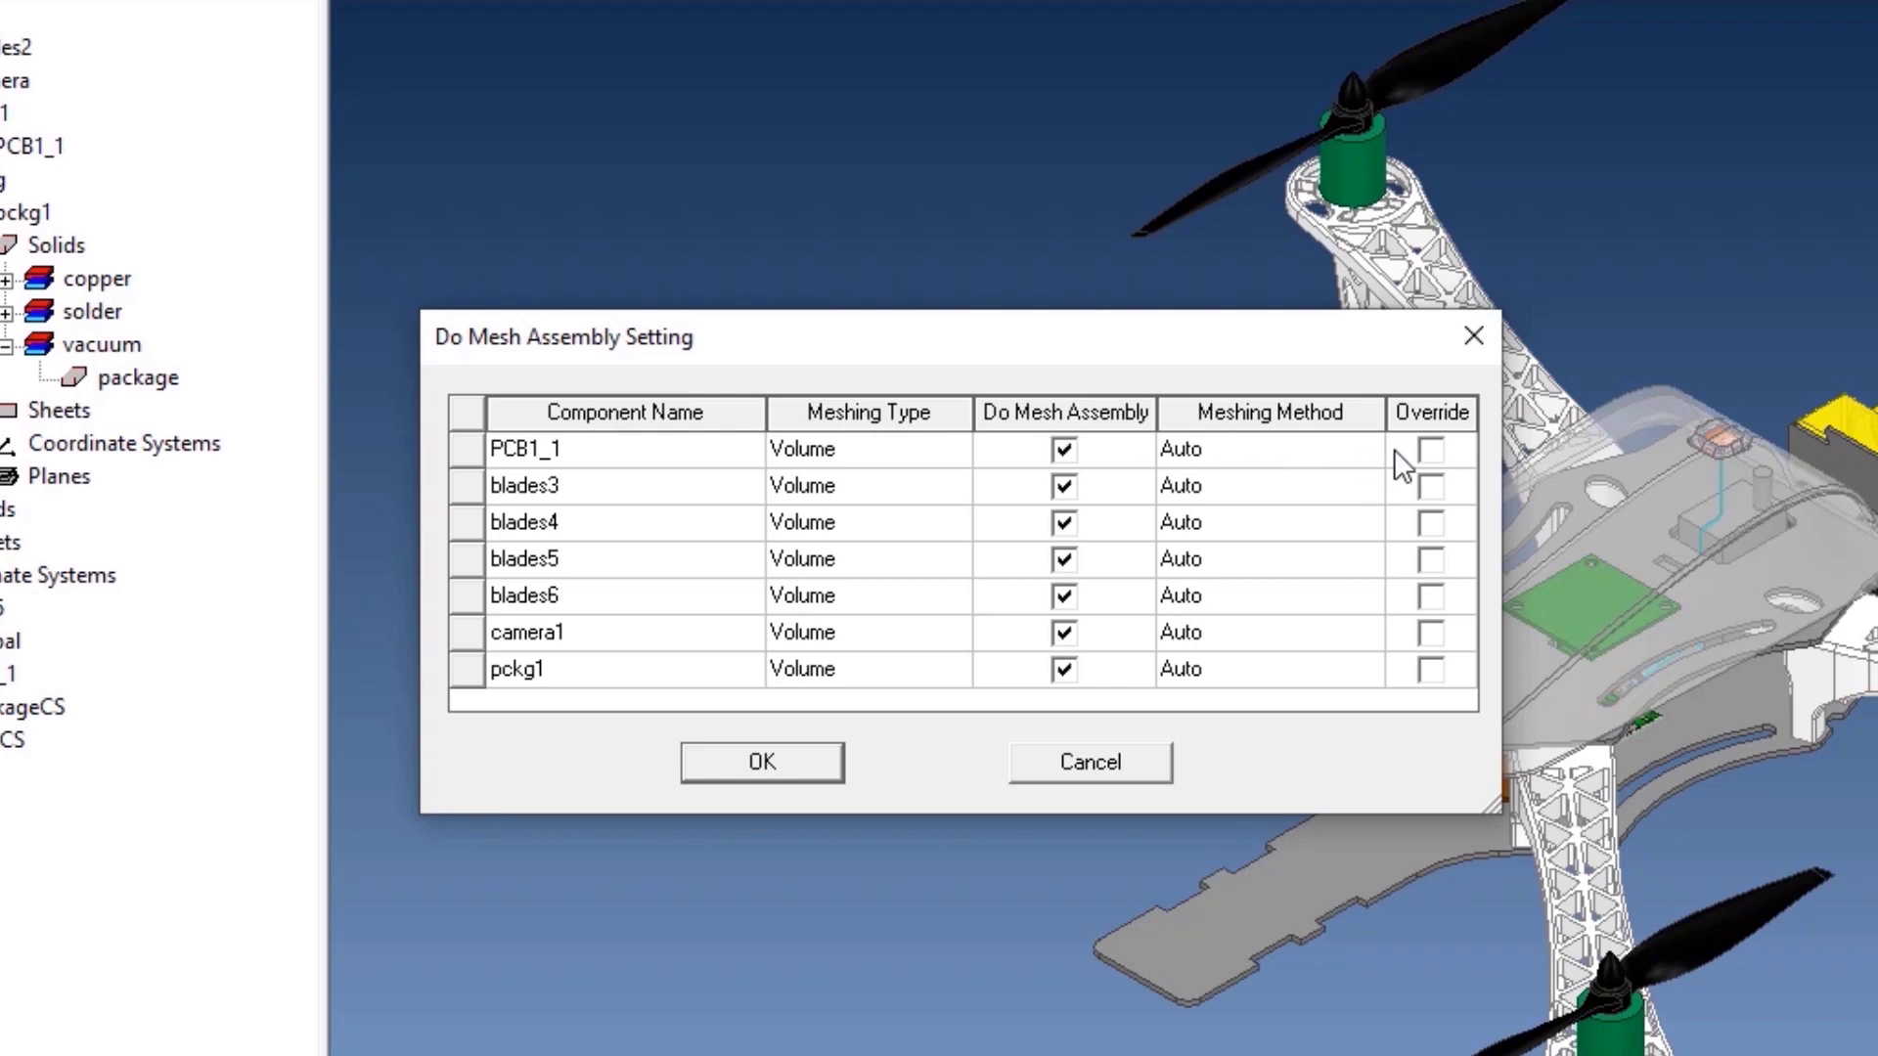
{"action": "left_click", "coordinate": [1430, 448]}
{"action": "left_click", "coordinate": [1426, 667]}
{"action": "left_click", "coordinate": [1367, 668]}
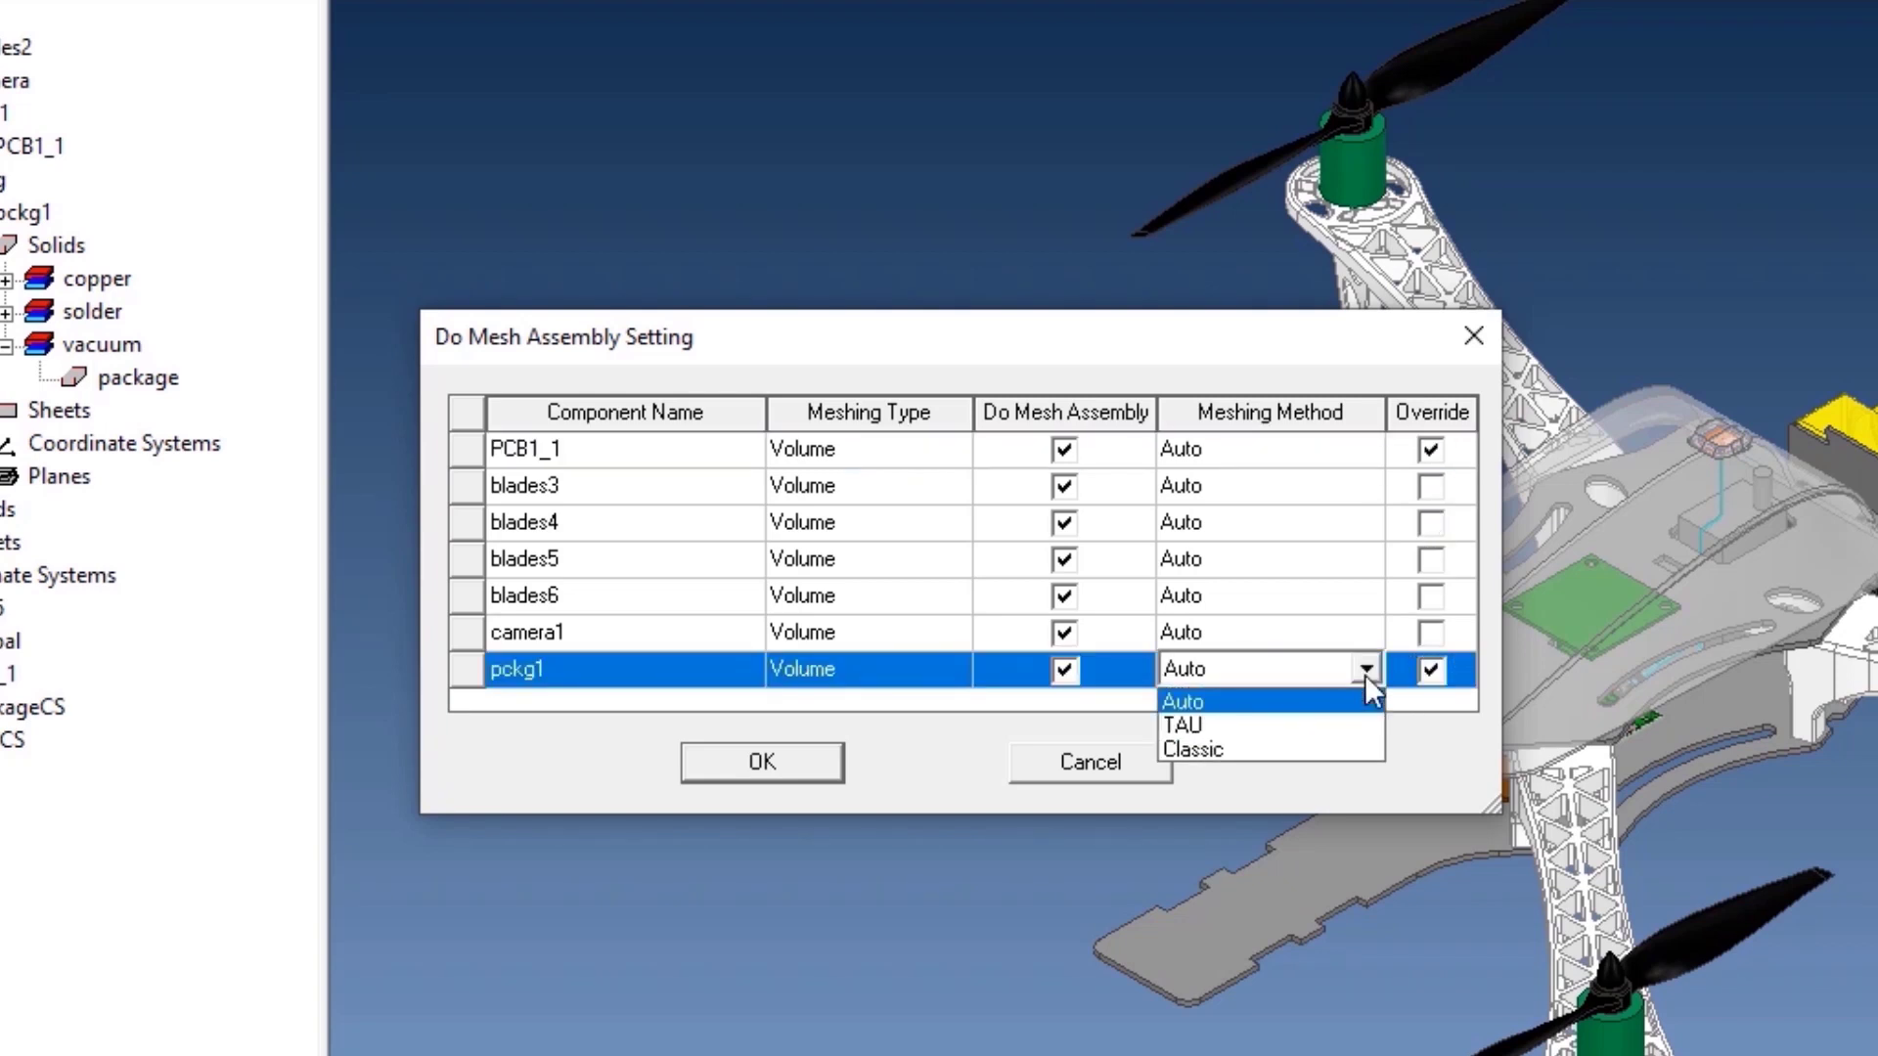
{"action": "left_click", "coordinate": [1347, 747]}
{"action": "left_click", "coordinate": [1369, 449]}
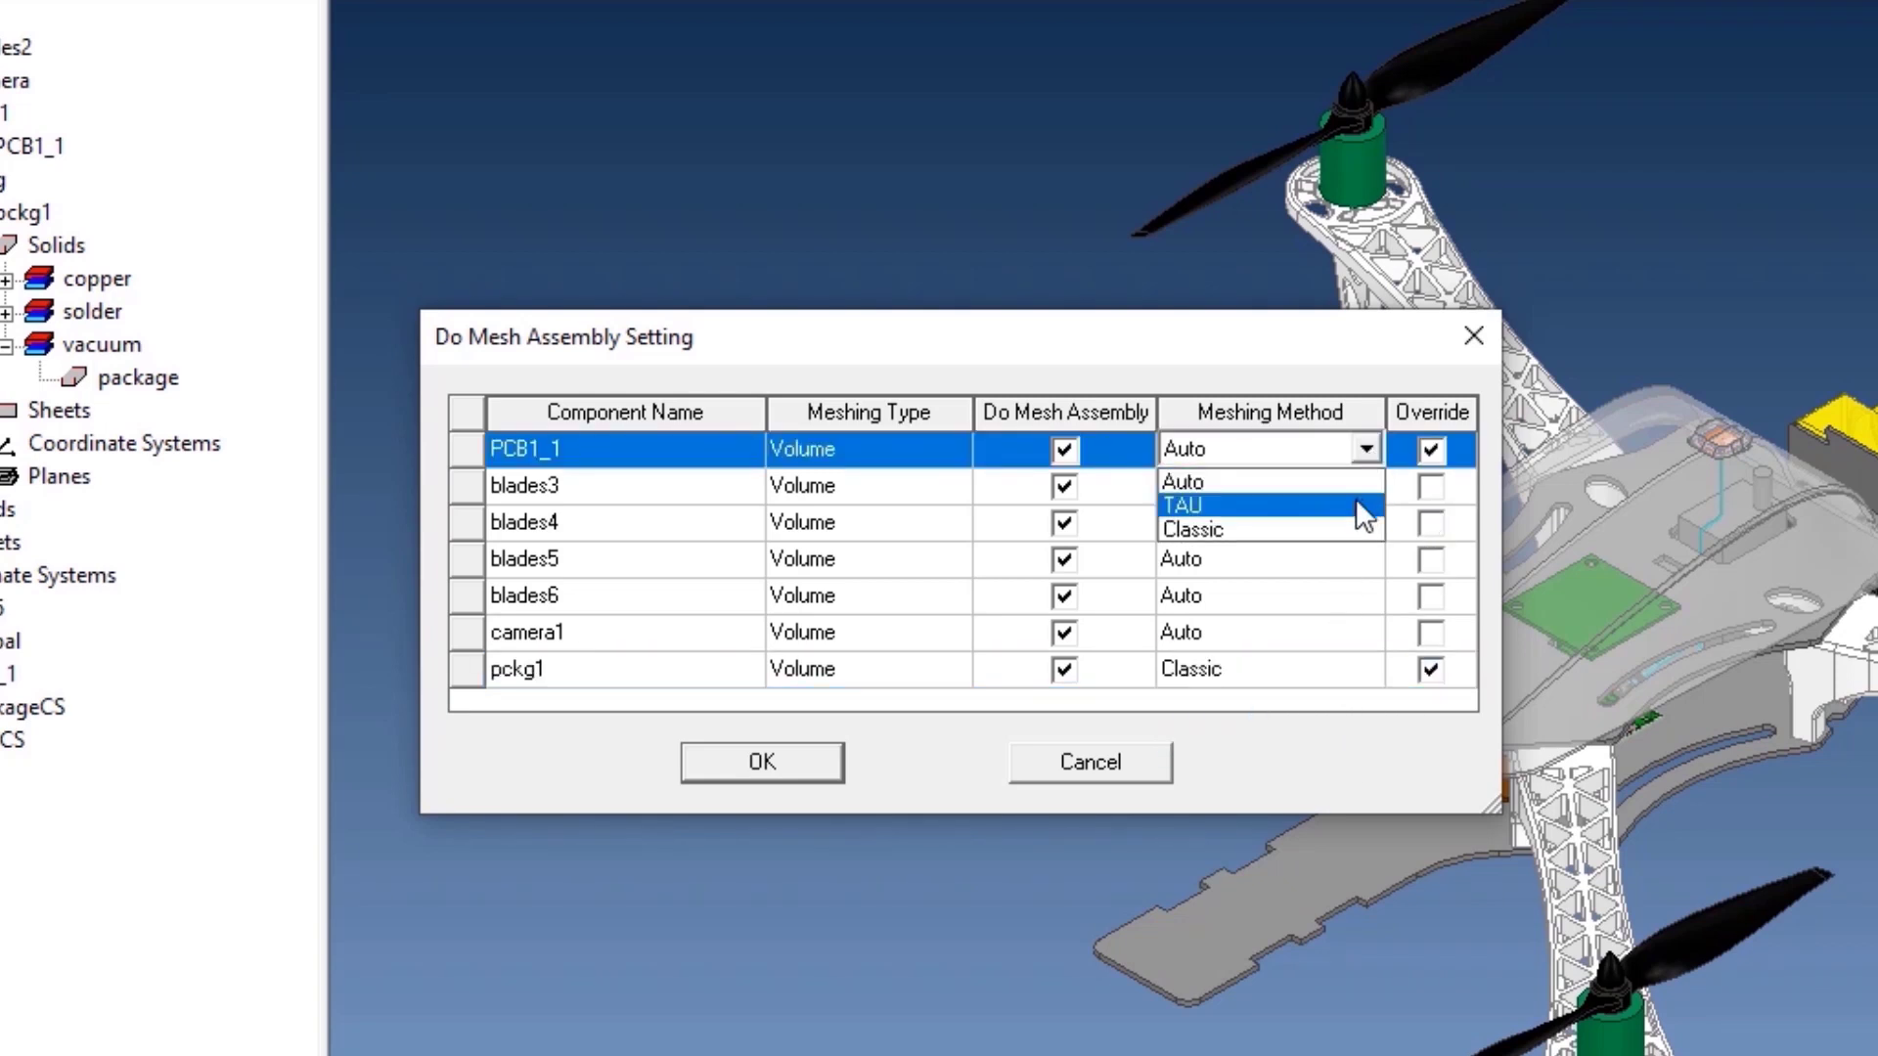
{"action": "left_click", "coordinate": [1355, 532]}
{"action": "left_click", "coordinate": [762, 762]}
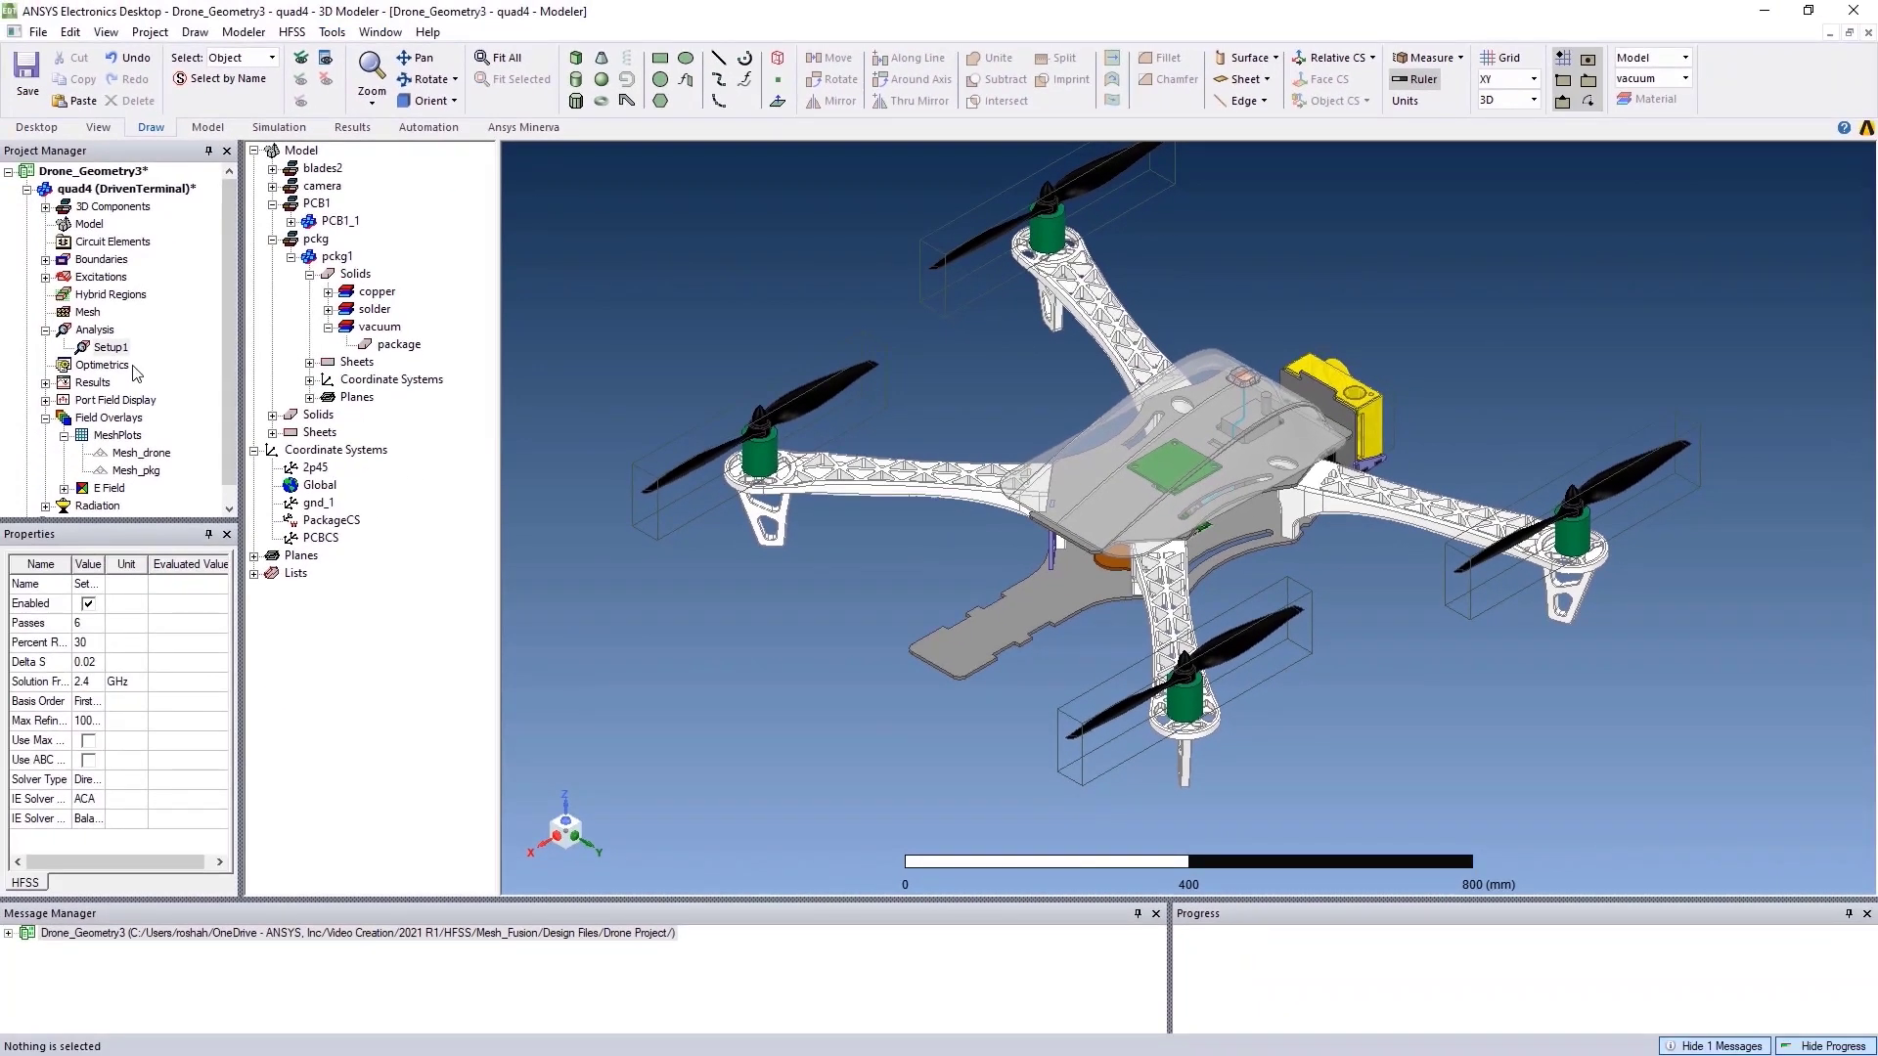
Step: Analyze Setup1, then start a mesh plot on the Global:XZ plane
{"action": "right_click", "coordinate": [93, 348]}
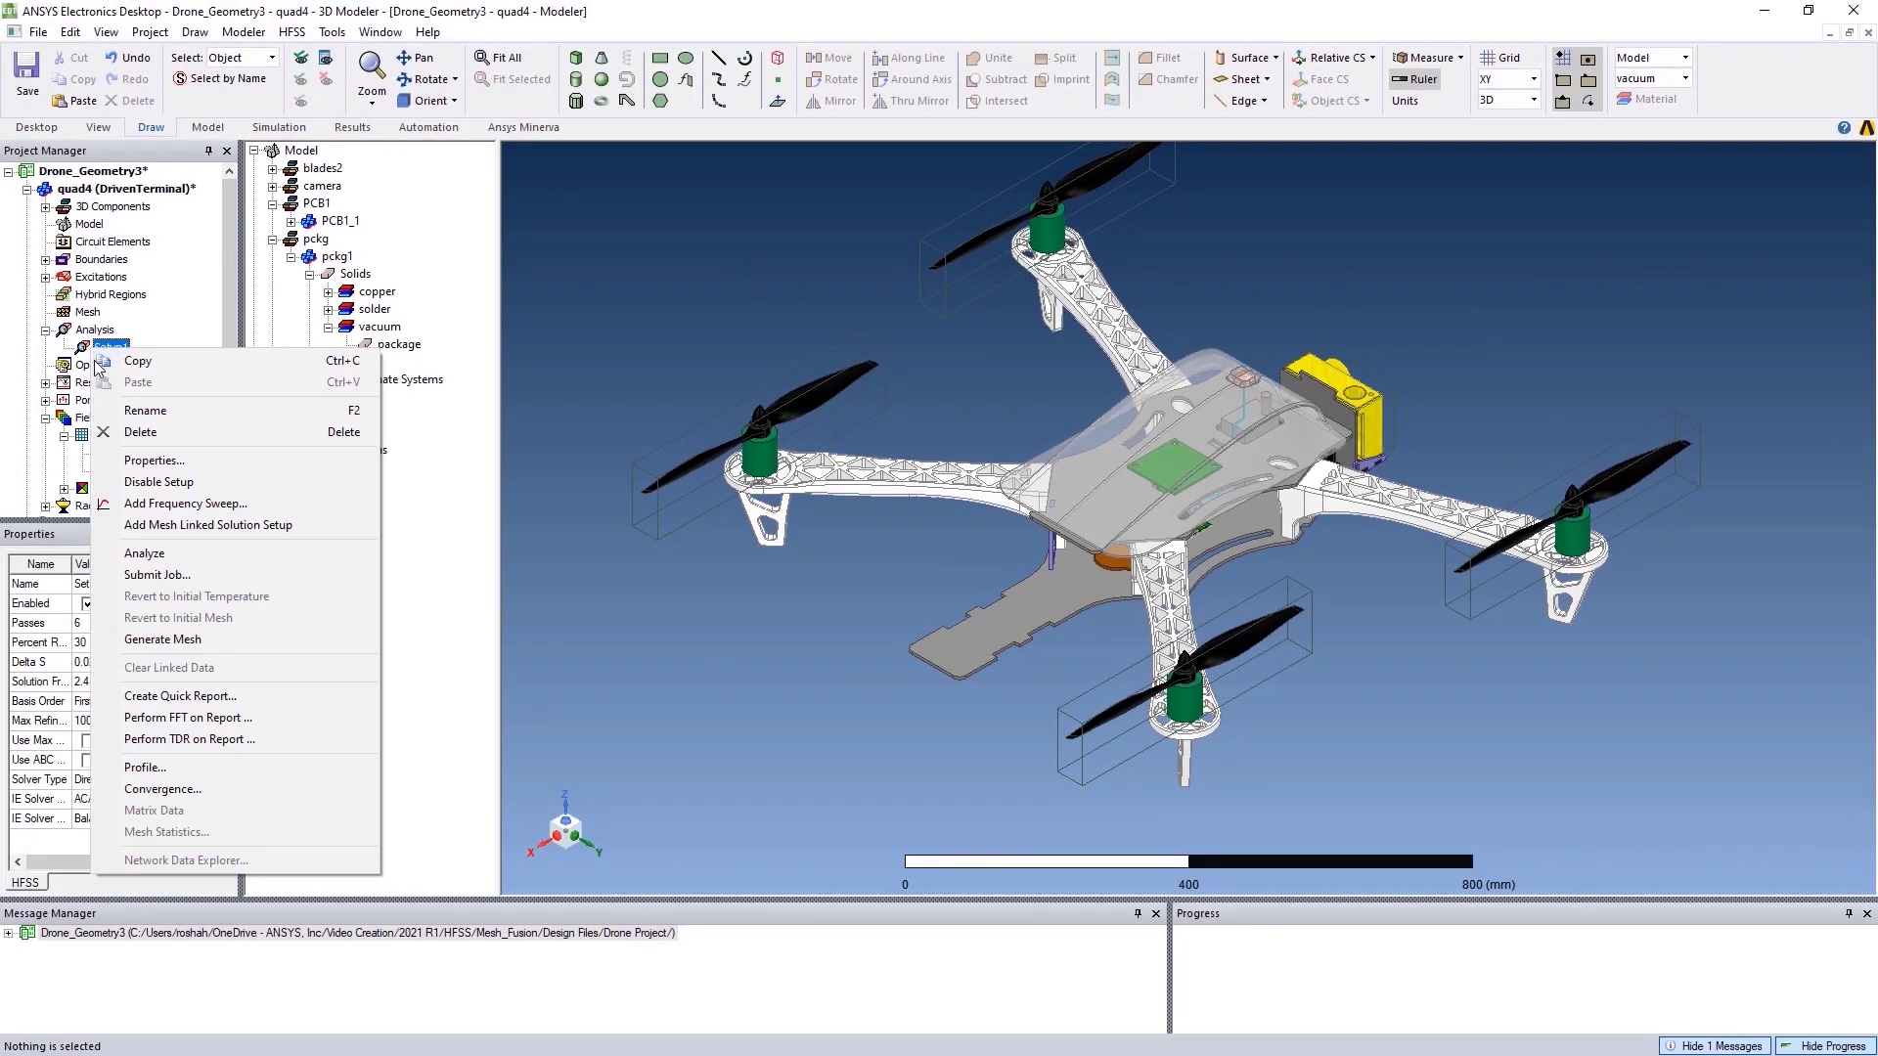
{"action": "left_click", "coordinate": [144, 553]}
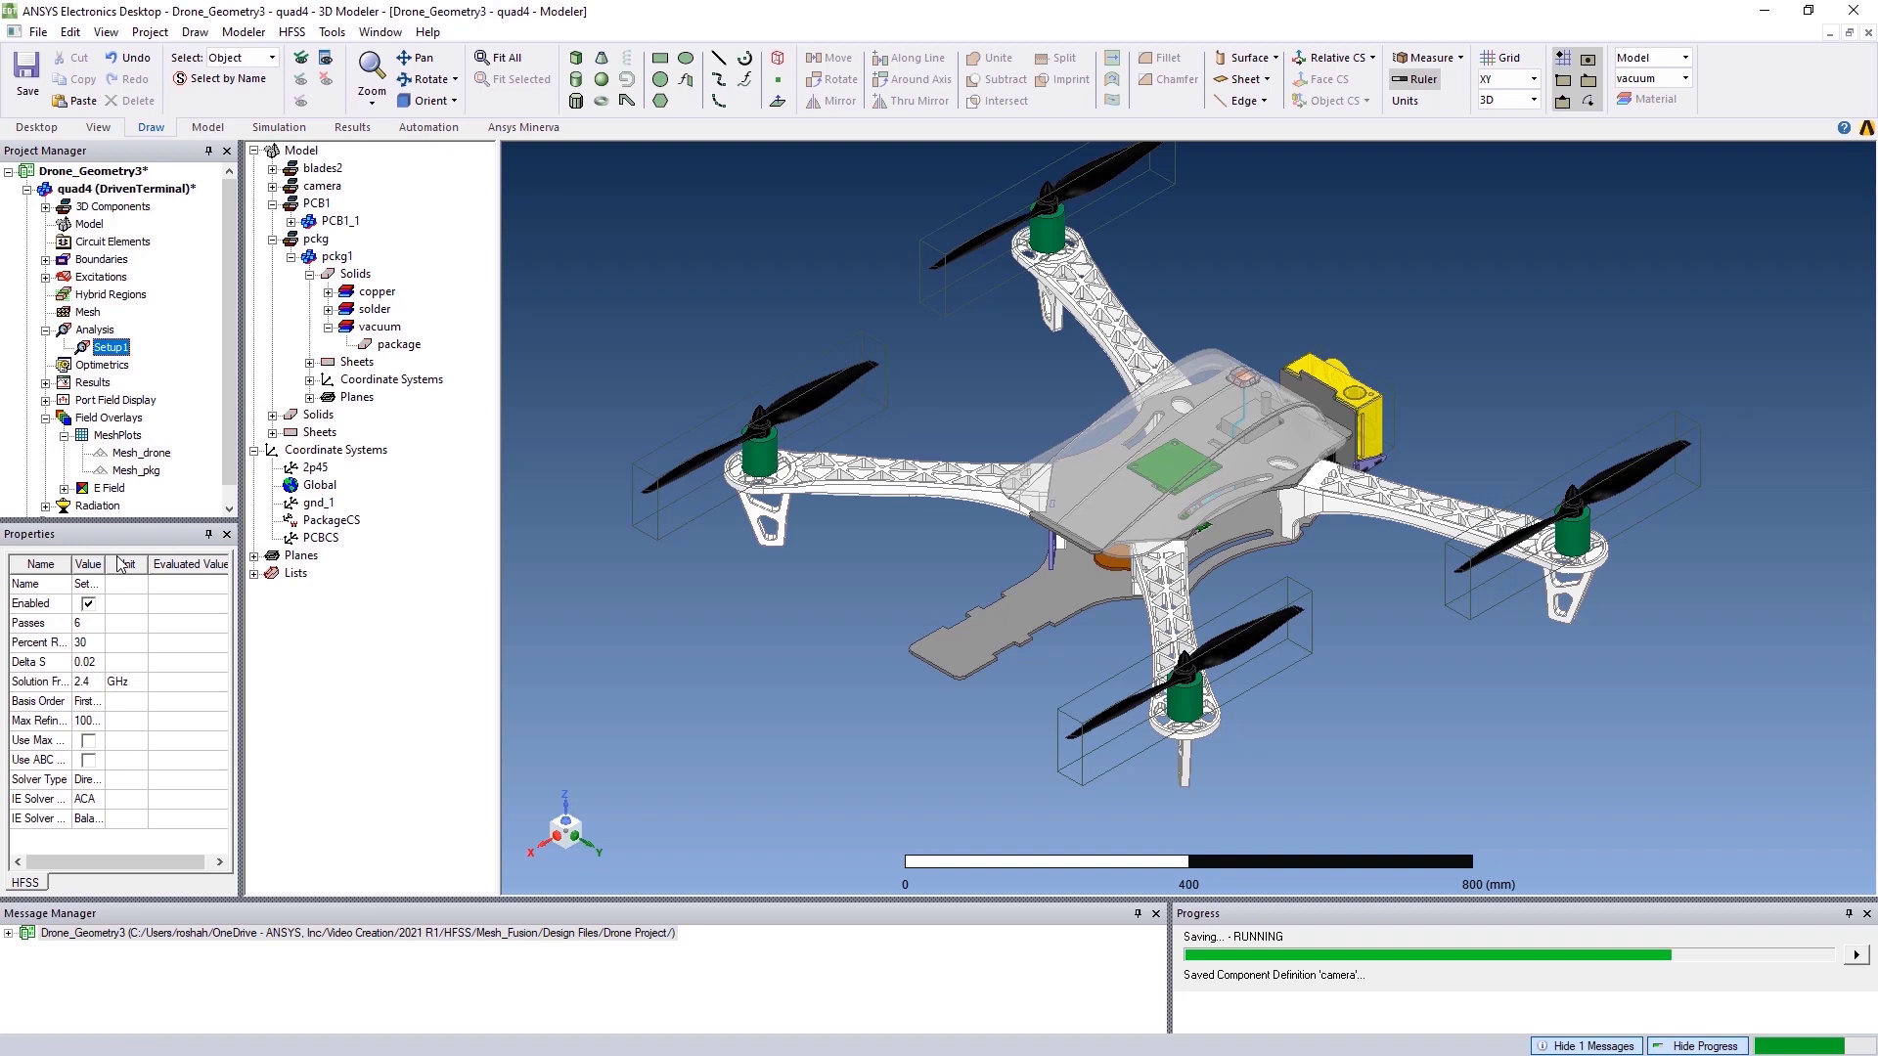
{"action": "left_click", "coordinate": [254, 556]}
{"action": "left_click", "coordinate": [298, 645]}
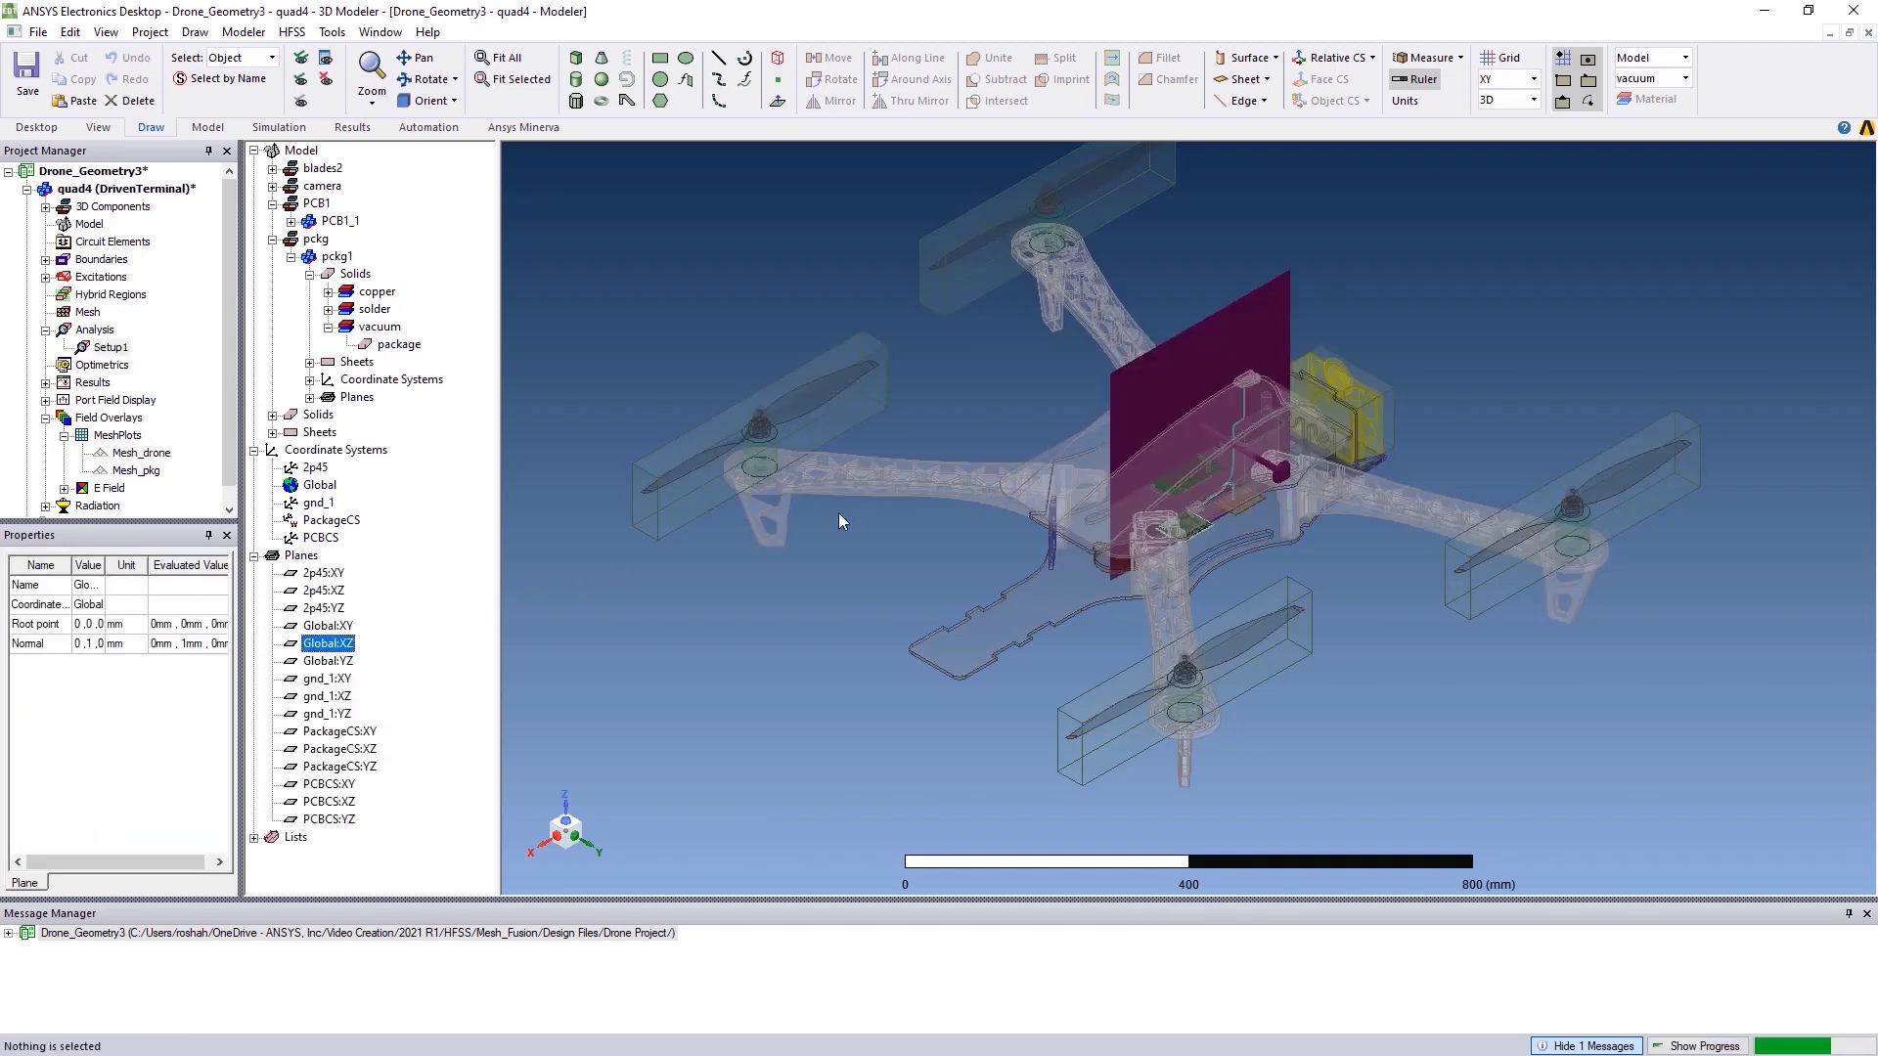
{"action": "right_click", "coordinate": [1130, 423]}
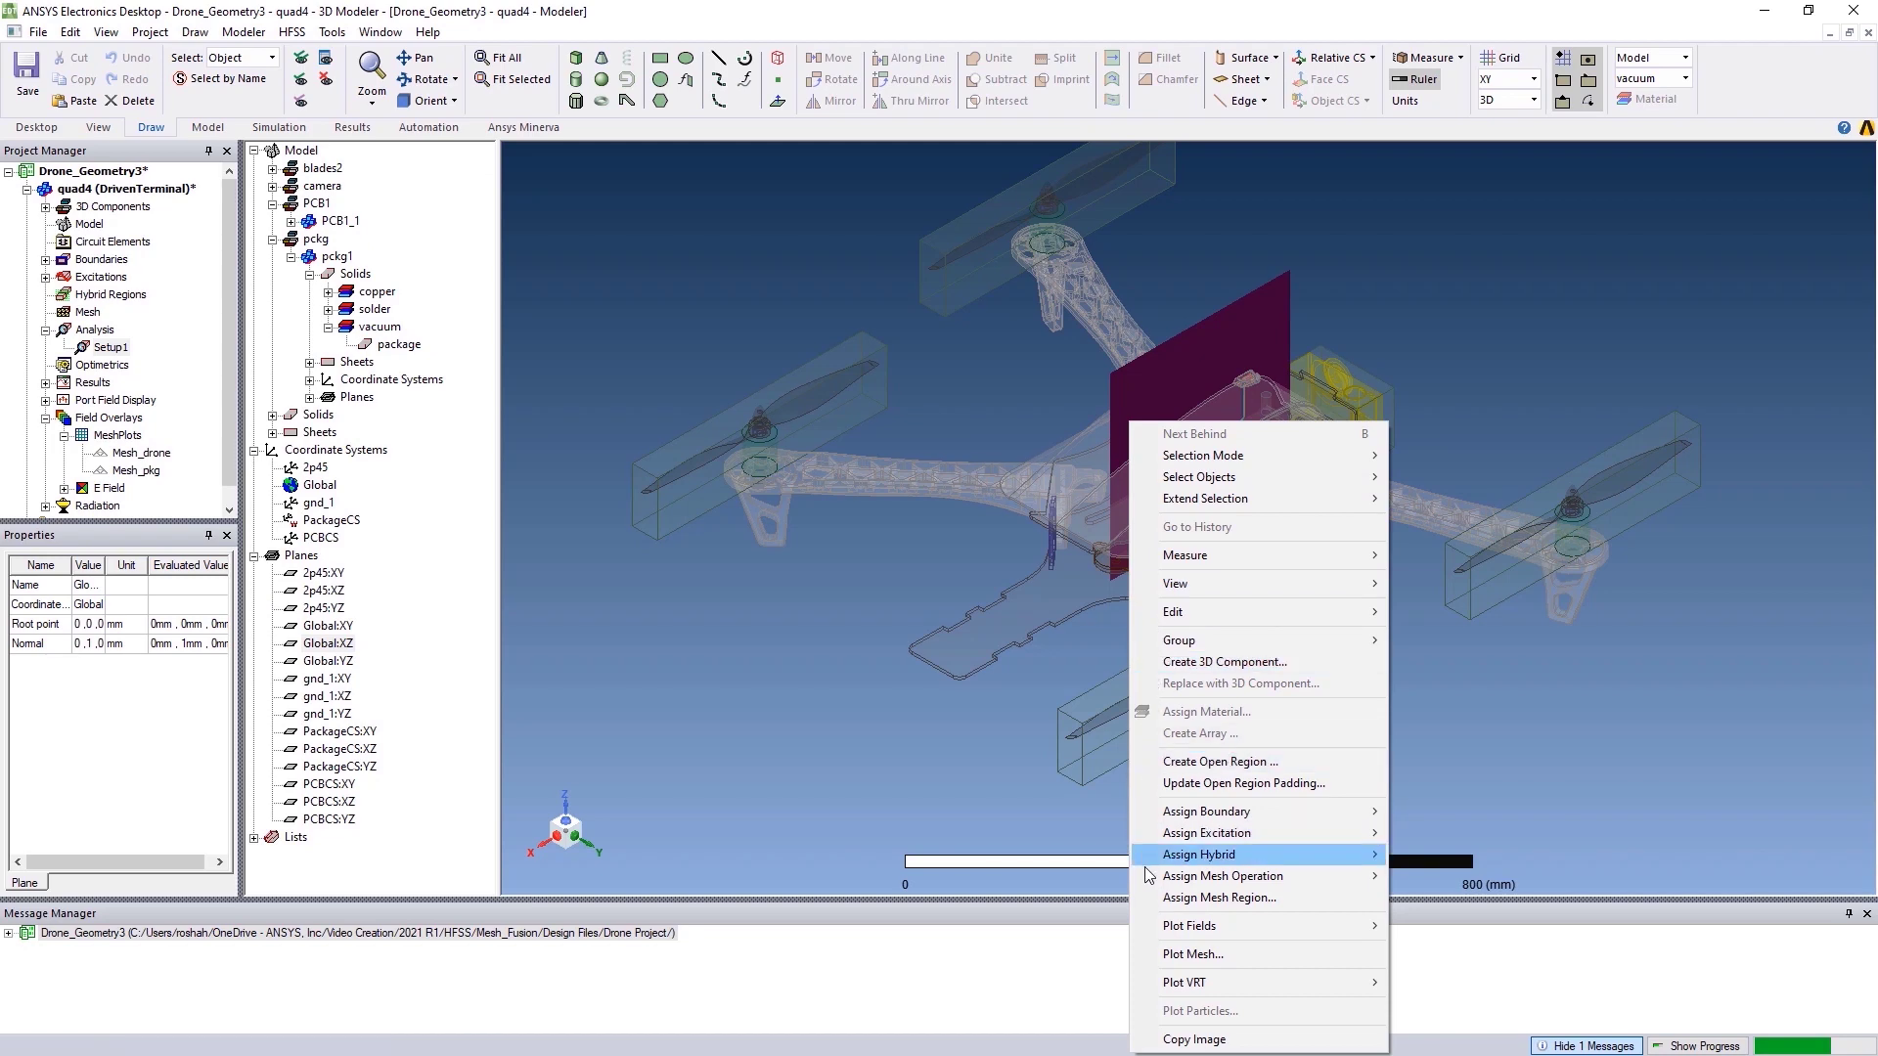
{"action": "left_click", "coordinate": [1192, 954]}
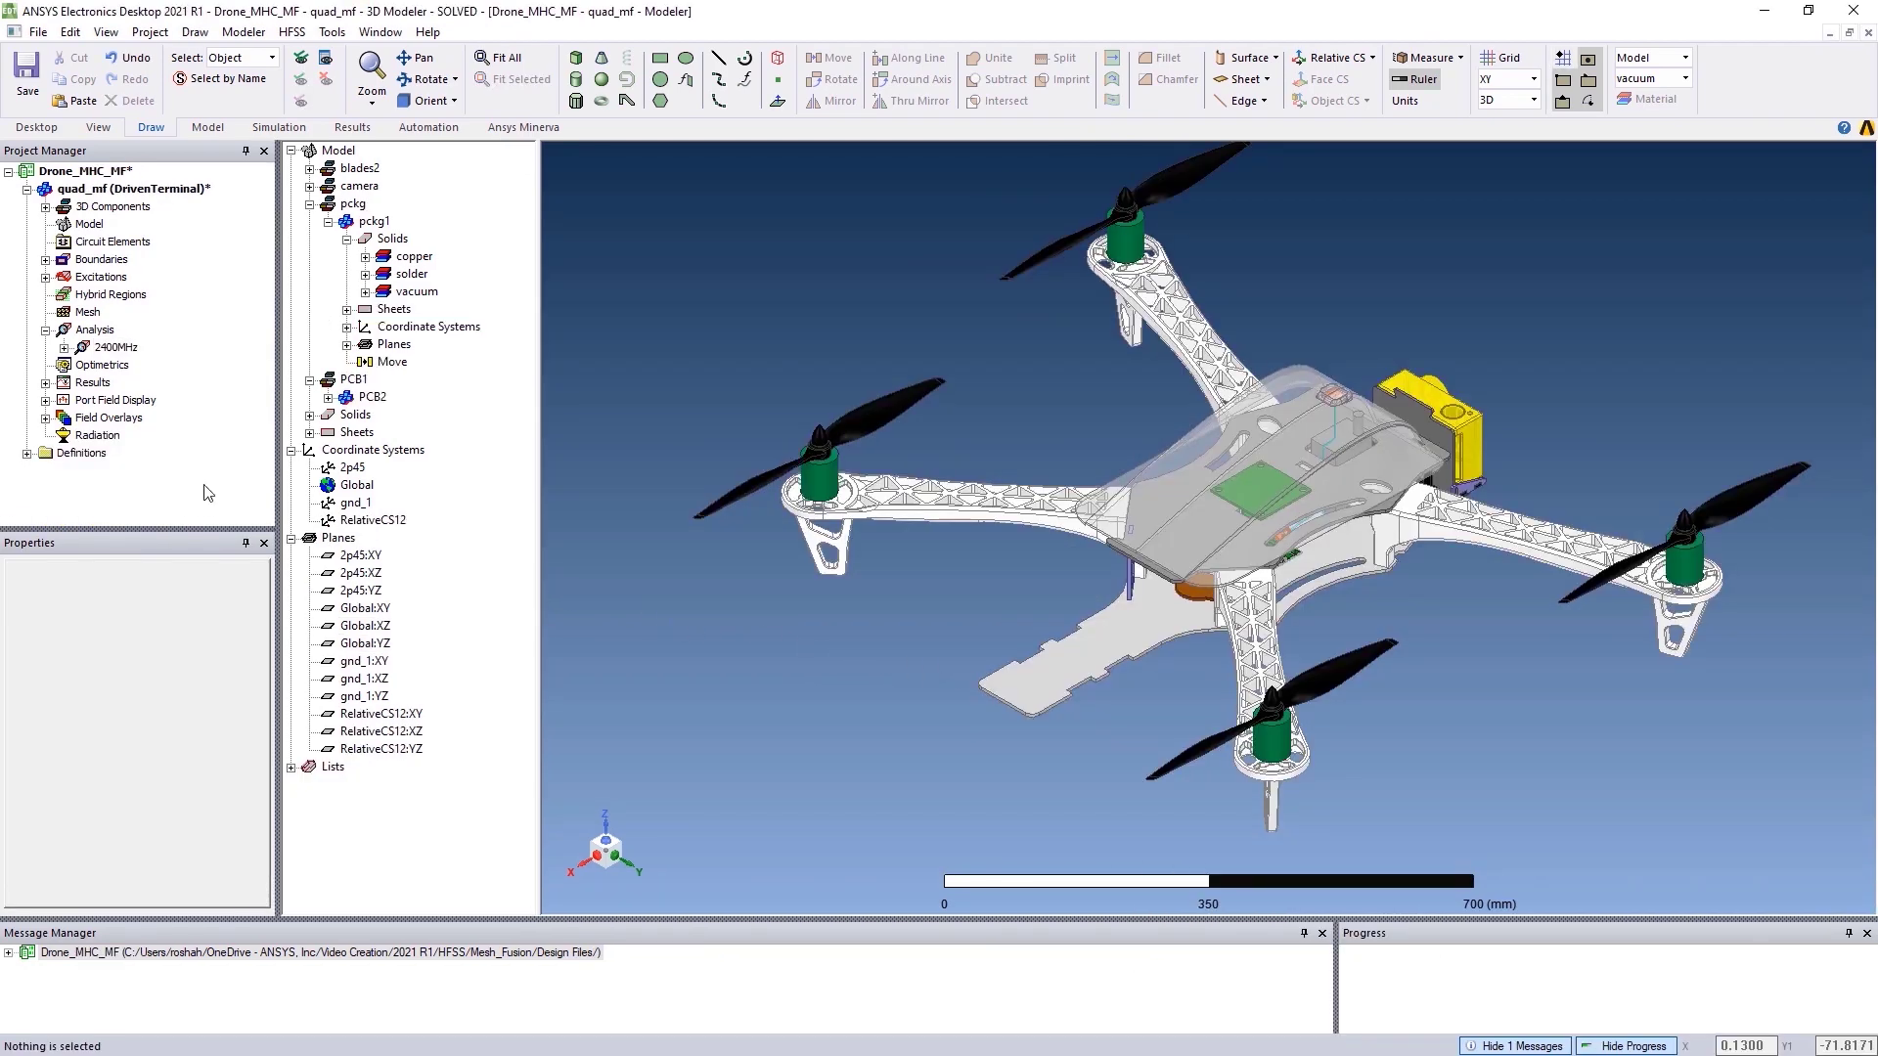
Step: Show the Mesh3 plot from Field Overlays > MeshPlots over the drone
{"action": "left_click", "coordinate": [45, 417]}
{"action": "left_click", "coordinate": [64, 435]}
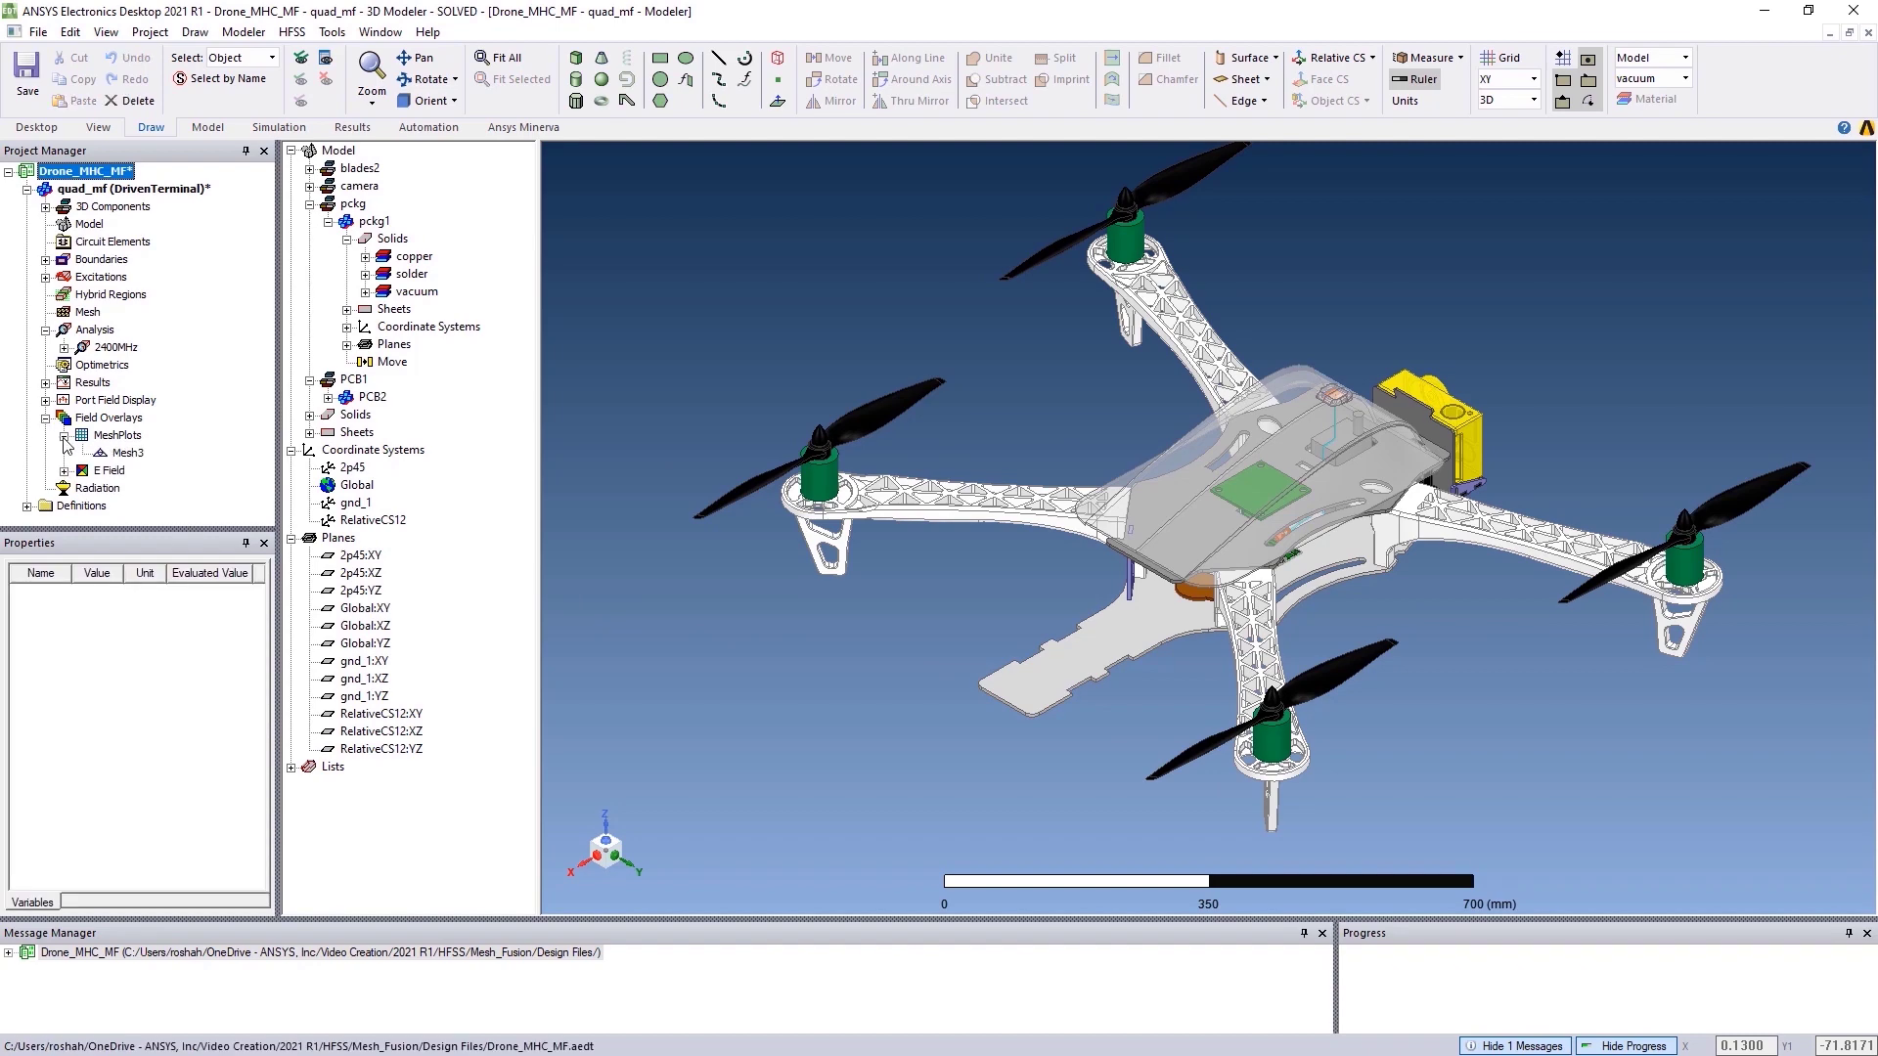
{"action": "left_click", "coordinate": [126, 453]}
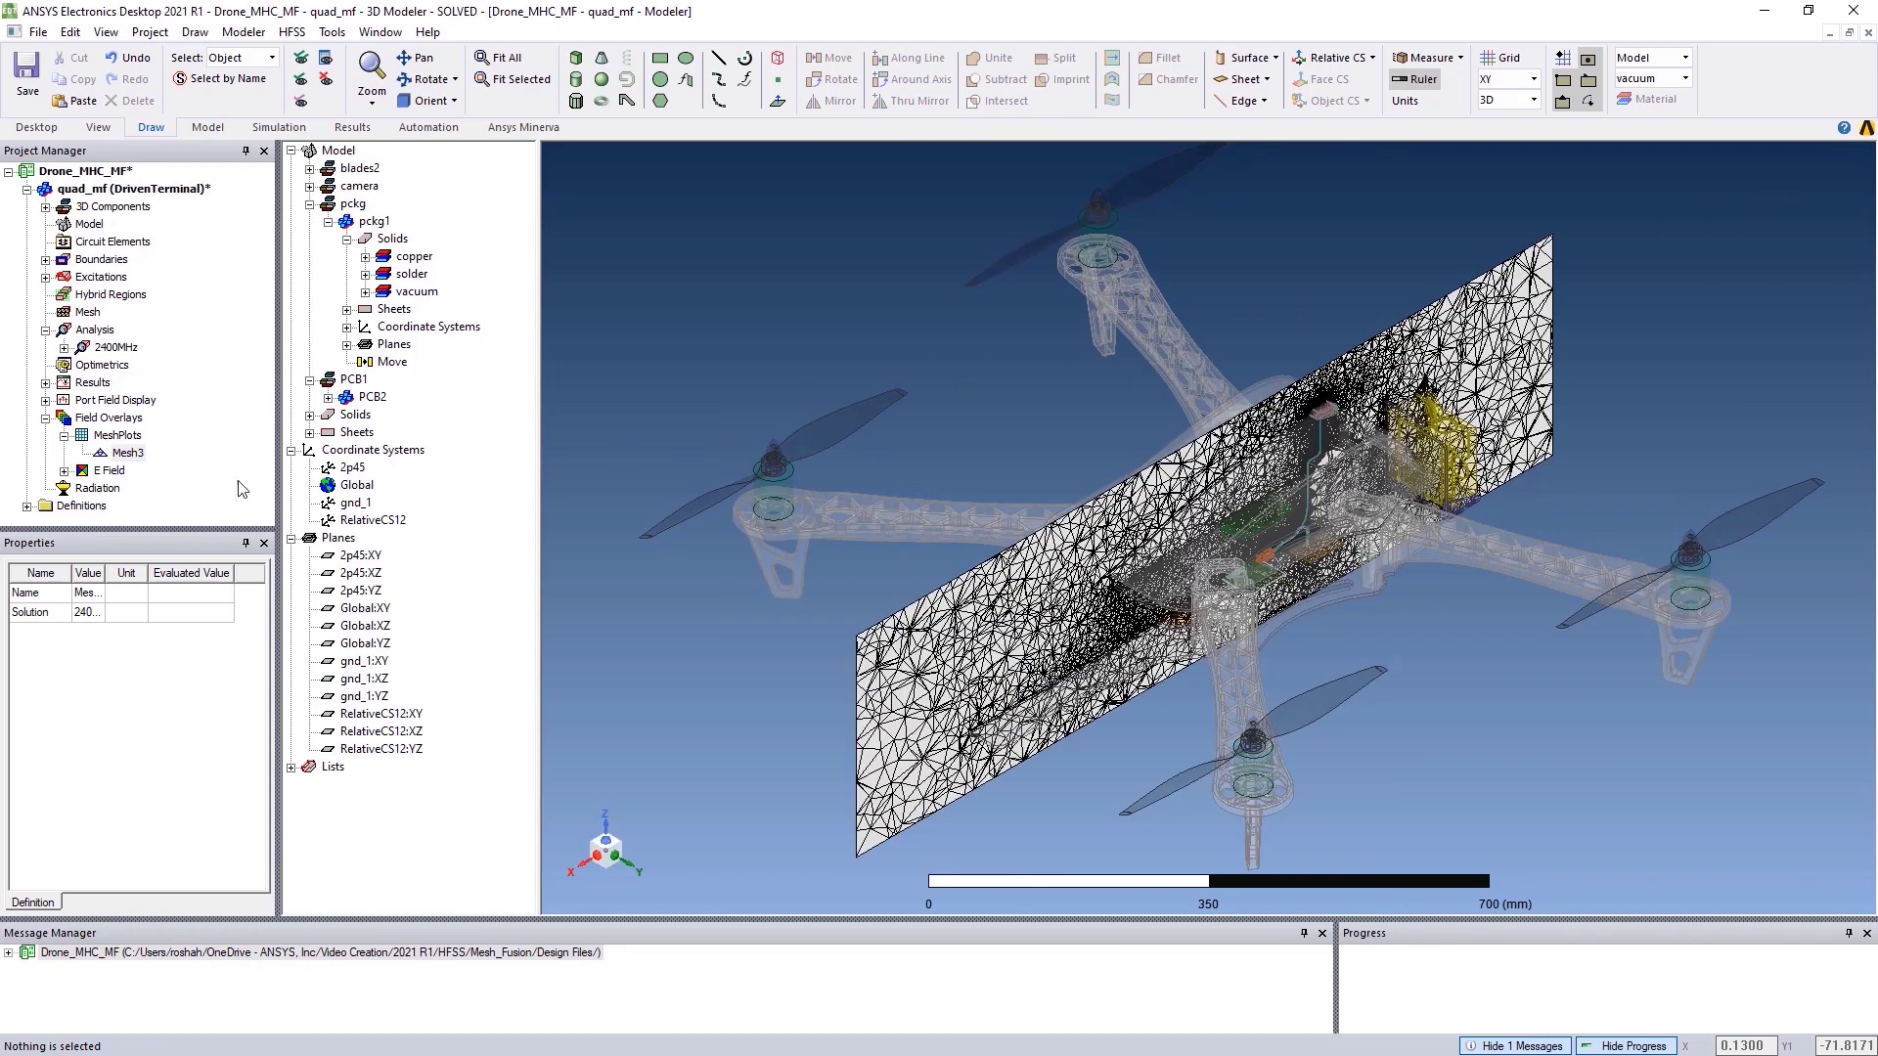
Step: Display the Mag_E1 E-field plot and zoom toward the PCB and back out
{"action": "left_click", "coordinate": [64, 470]}
{"action": "left_click", "coordinate": [126, 488]}
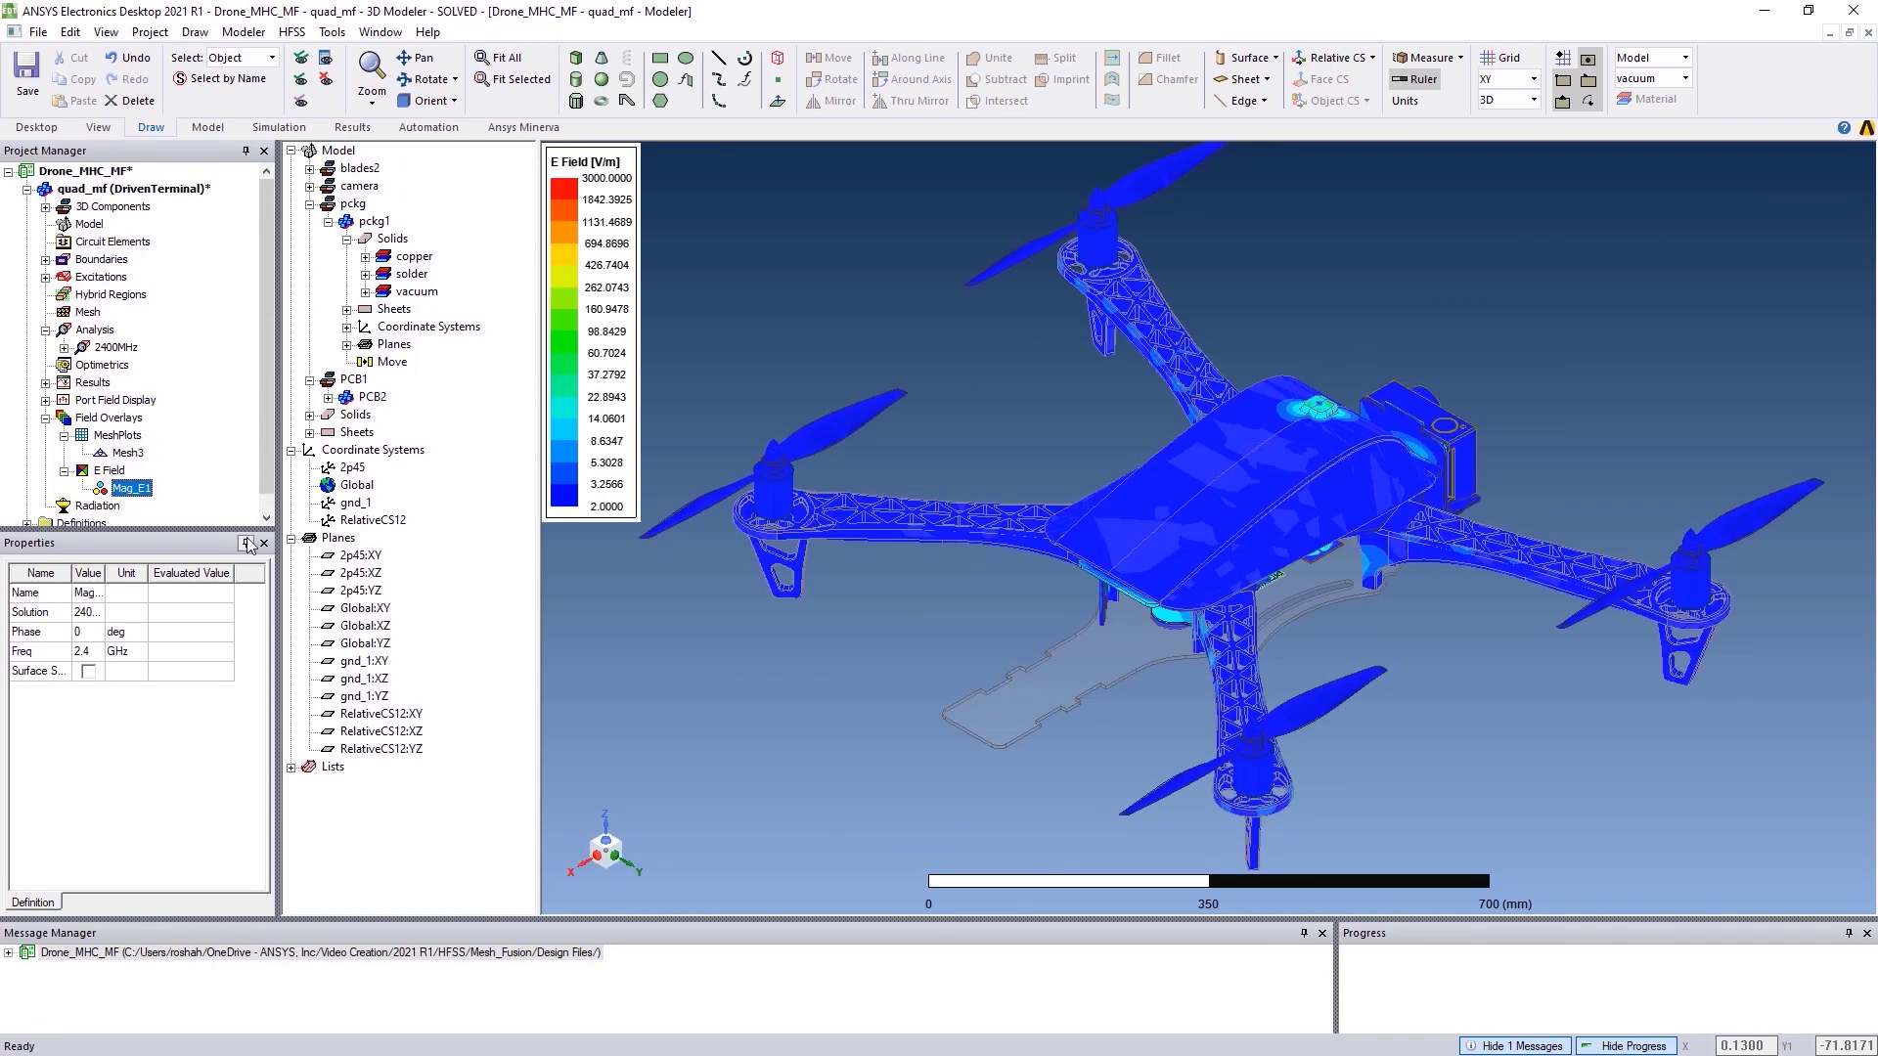
{"action": "left_click_drag", "start_coordinate": [824, 691], "coordinate": [1125, 645], "text": "alt"}
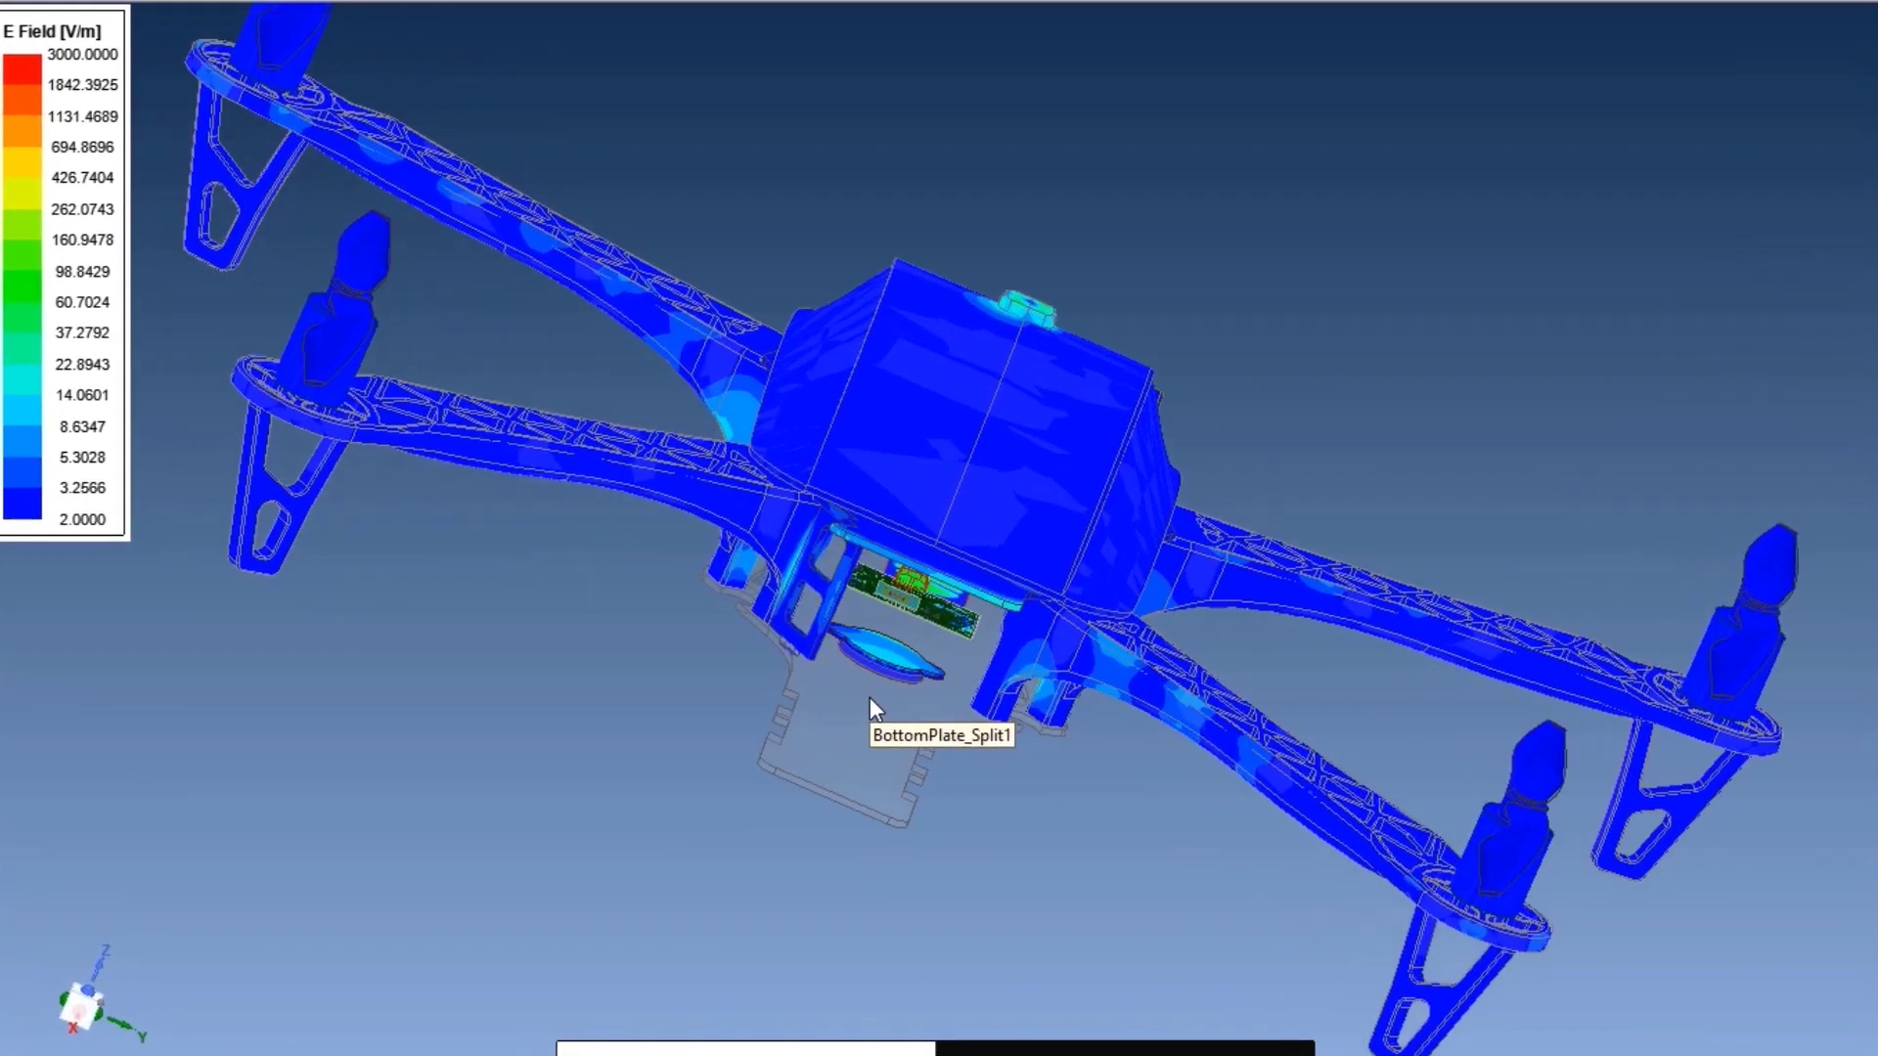
{"action": "scroll", "coordinate": [876, 708], "scroll_direction": "up", "scroll_amount": 5}
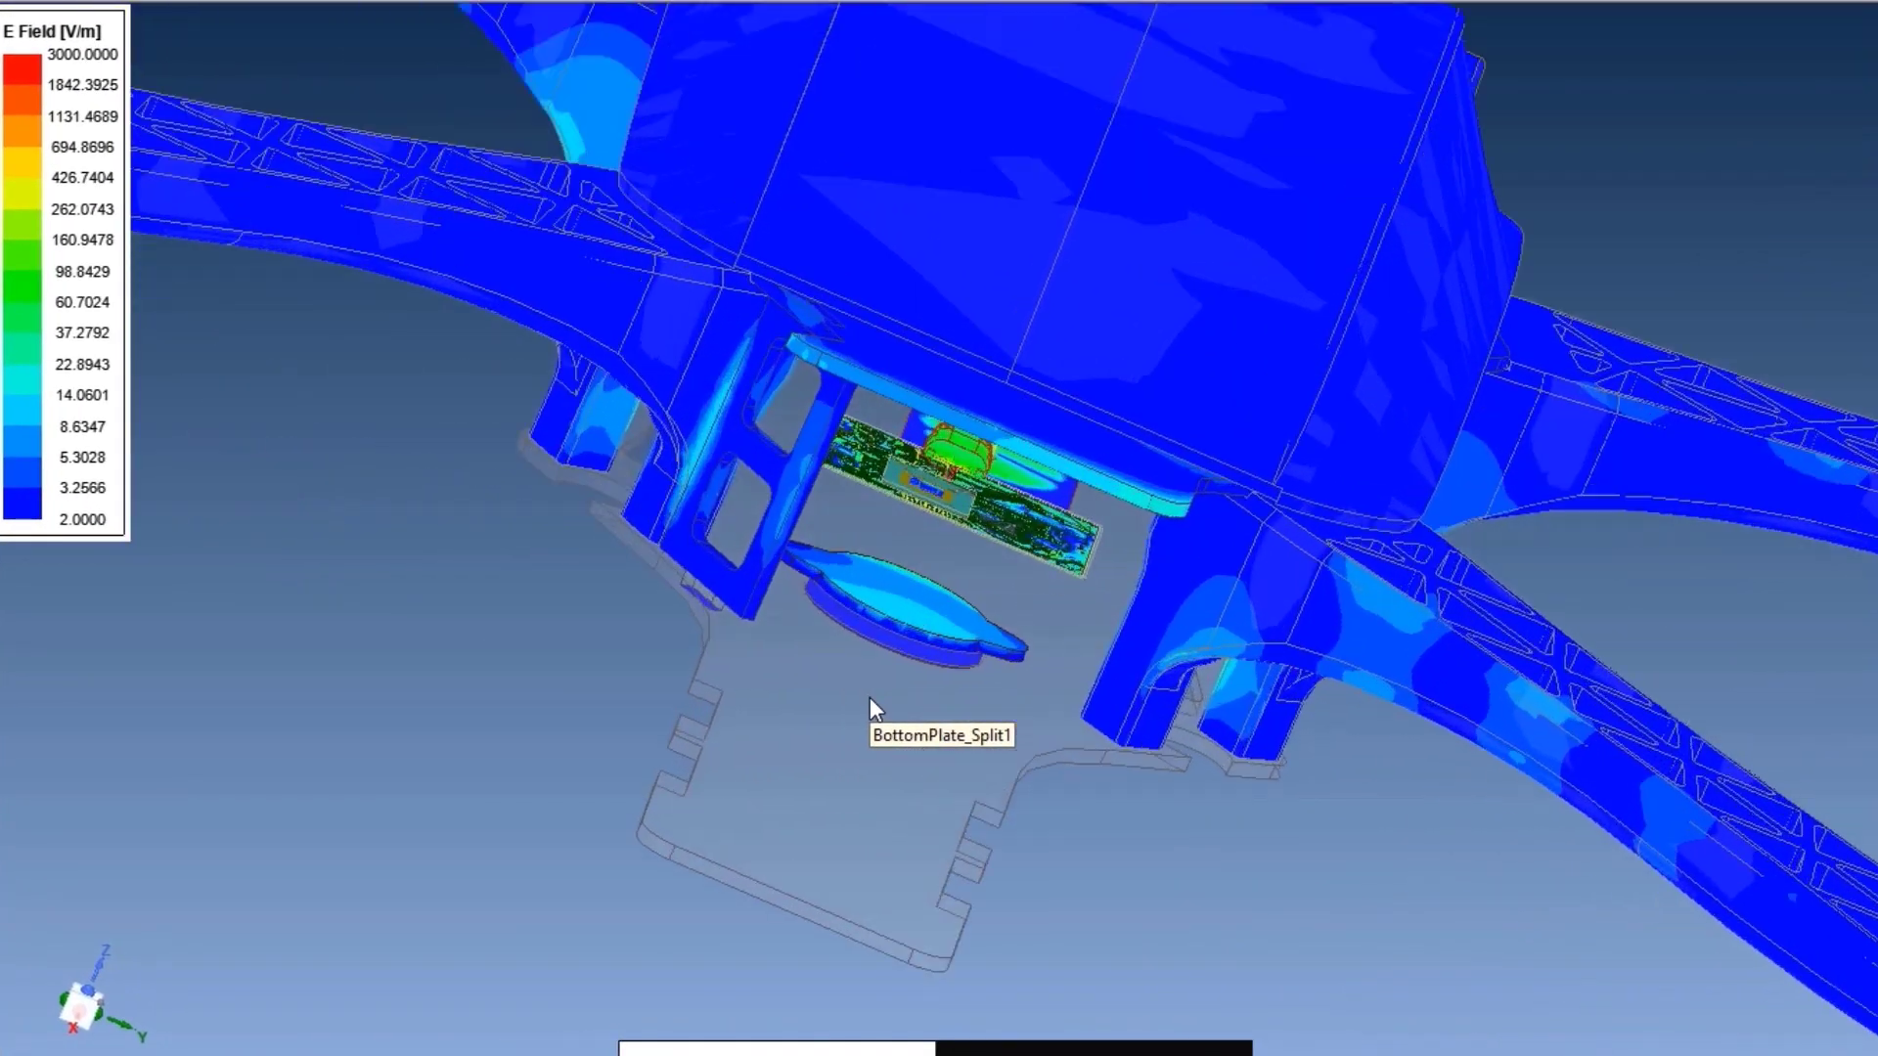
{"action": "scroll", "coordinate": [821, 556], "scroll_direction": "up", "scroll_amount": 5}
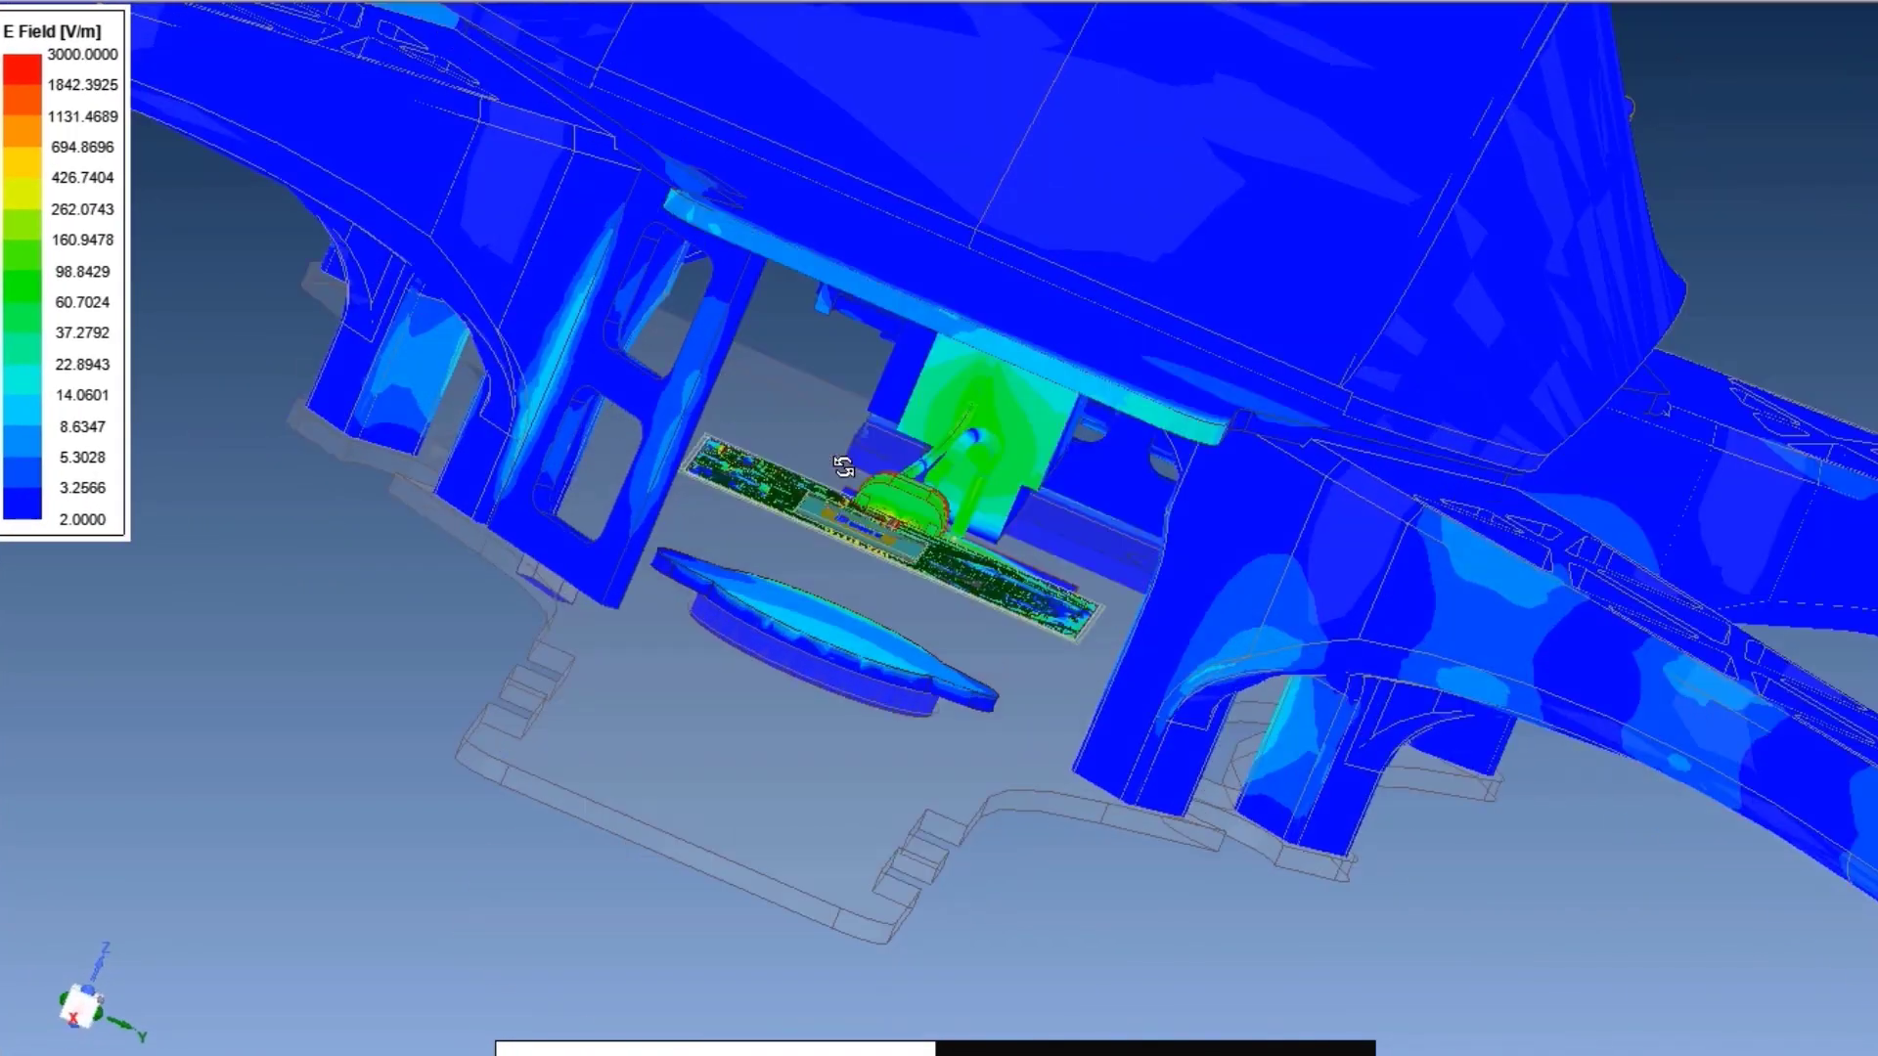
{"action": "scroll", "coordinate": [822, 554], "scroll_direction": "down", "scroll_amount": 6}
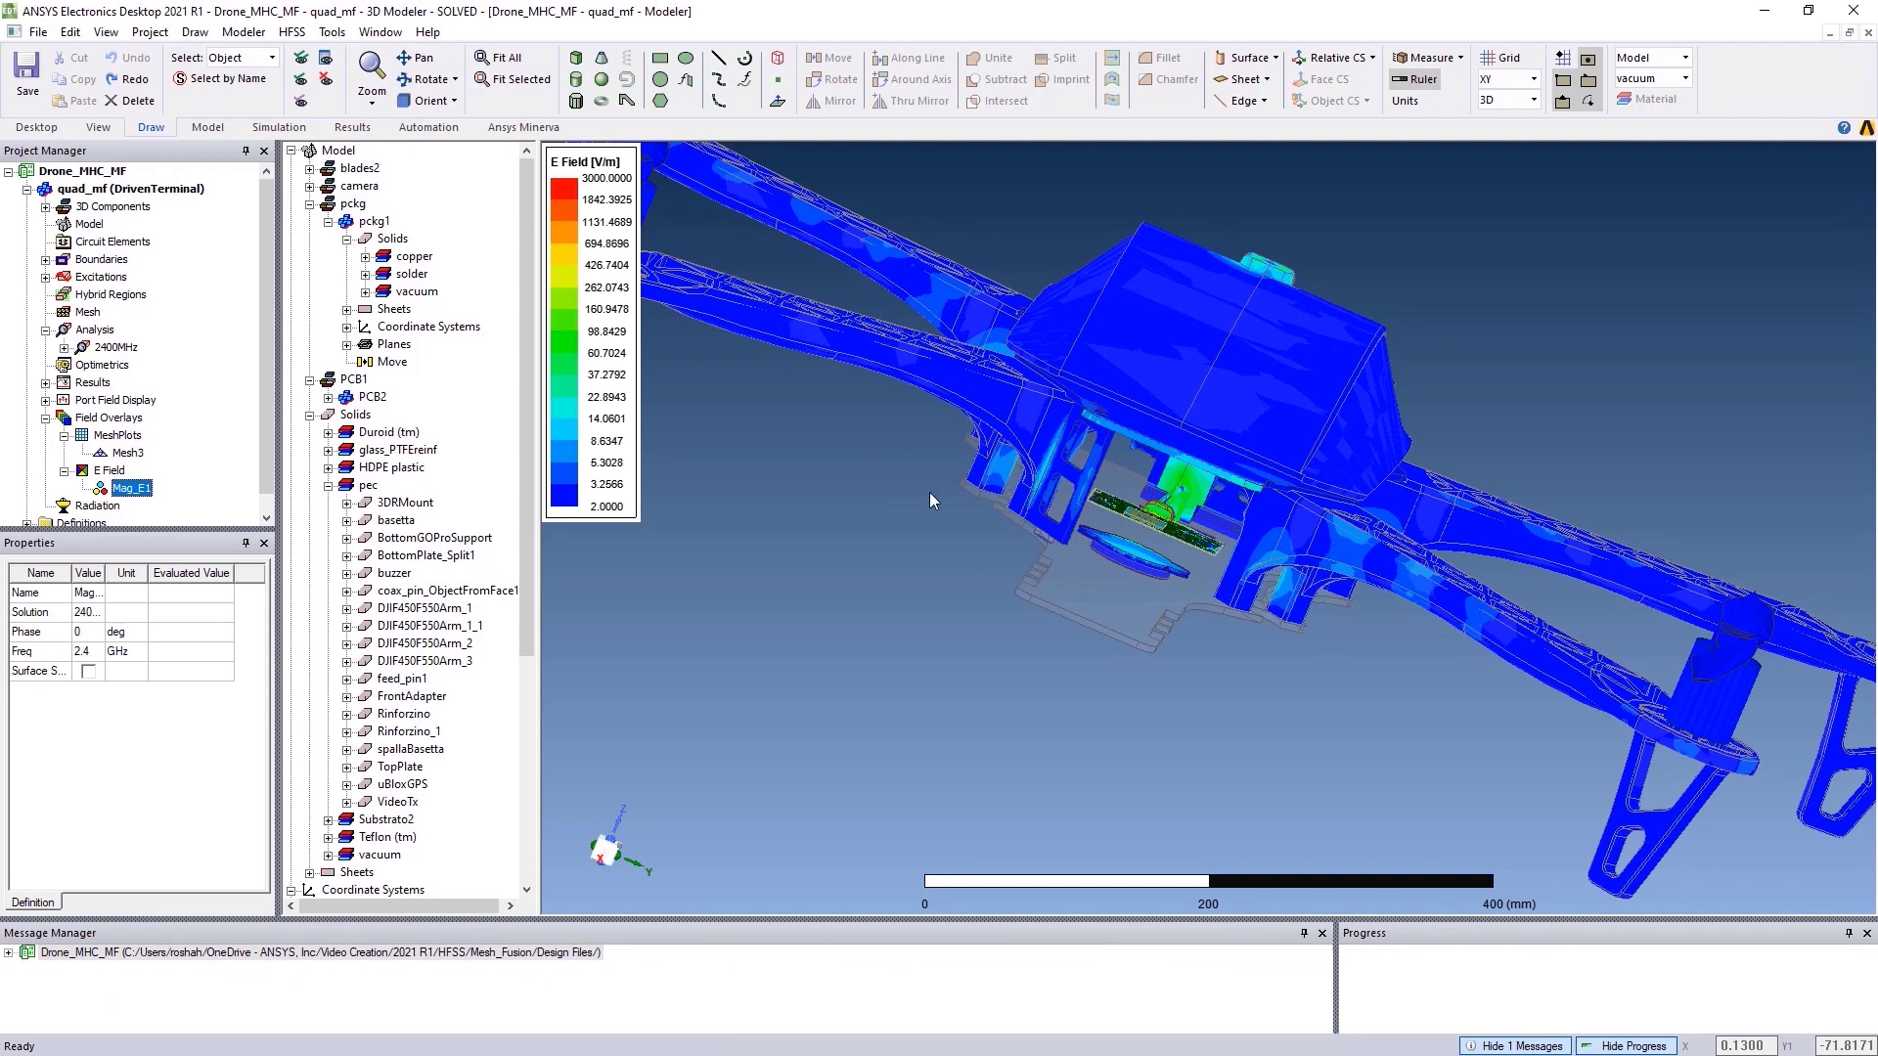
Step: Open the DC_5GHz sweep of the 2400MHz setup in the Network Data Explorer
{"action": "left_click", "coordinate": [64, 348]}
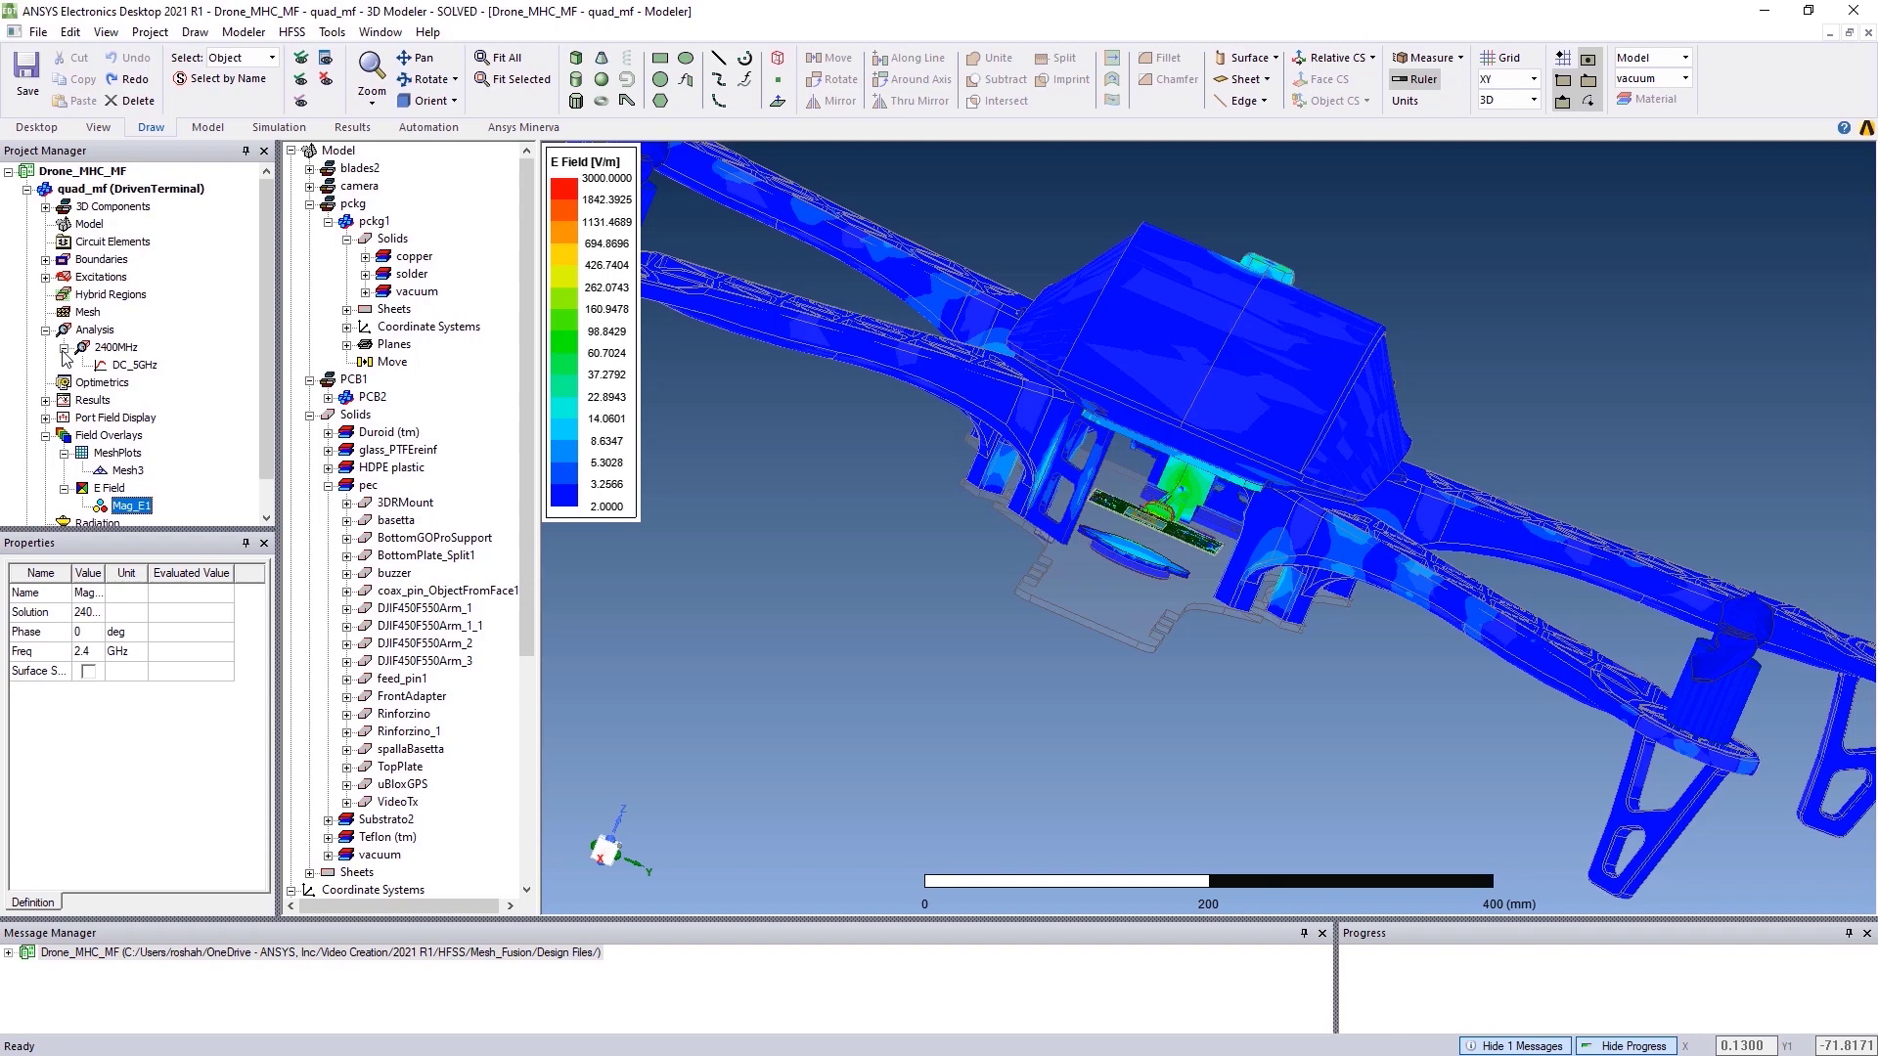
{"action": "right_click", "coordinate": [109, 369]}
{"action": "left_click", "coordinate": [119, 562]}
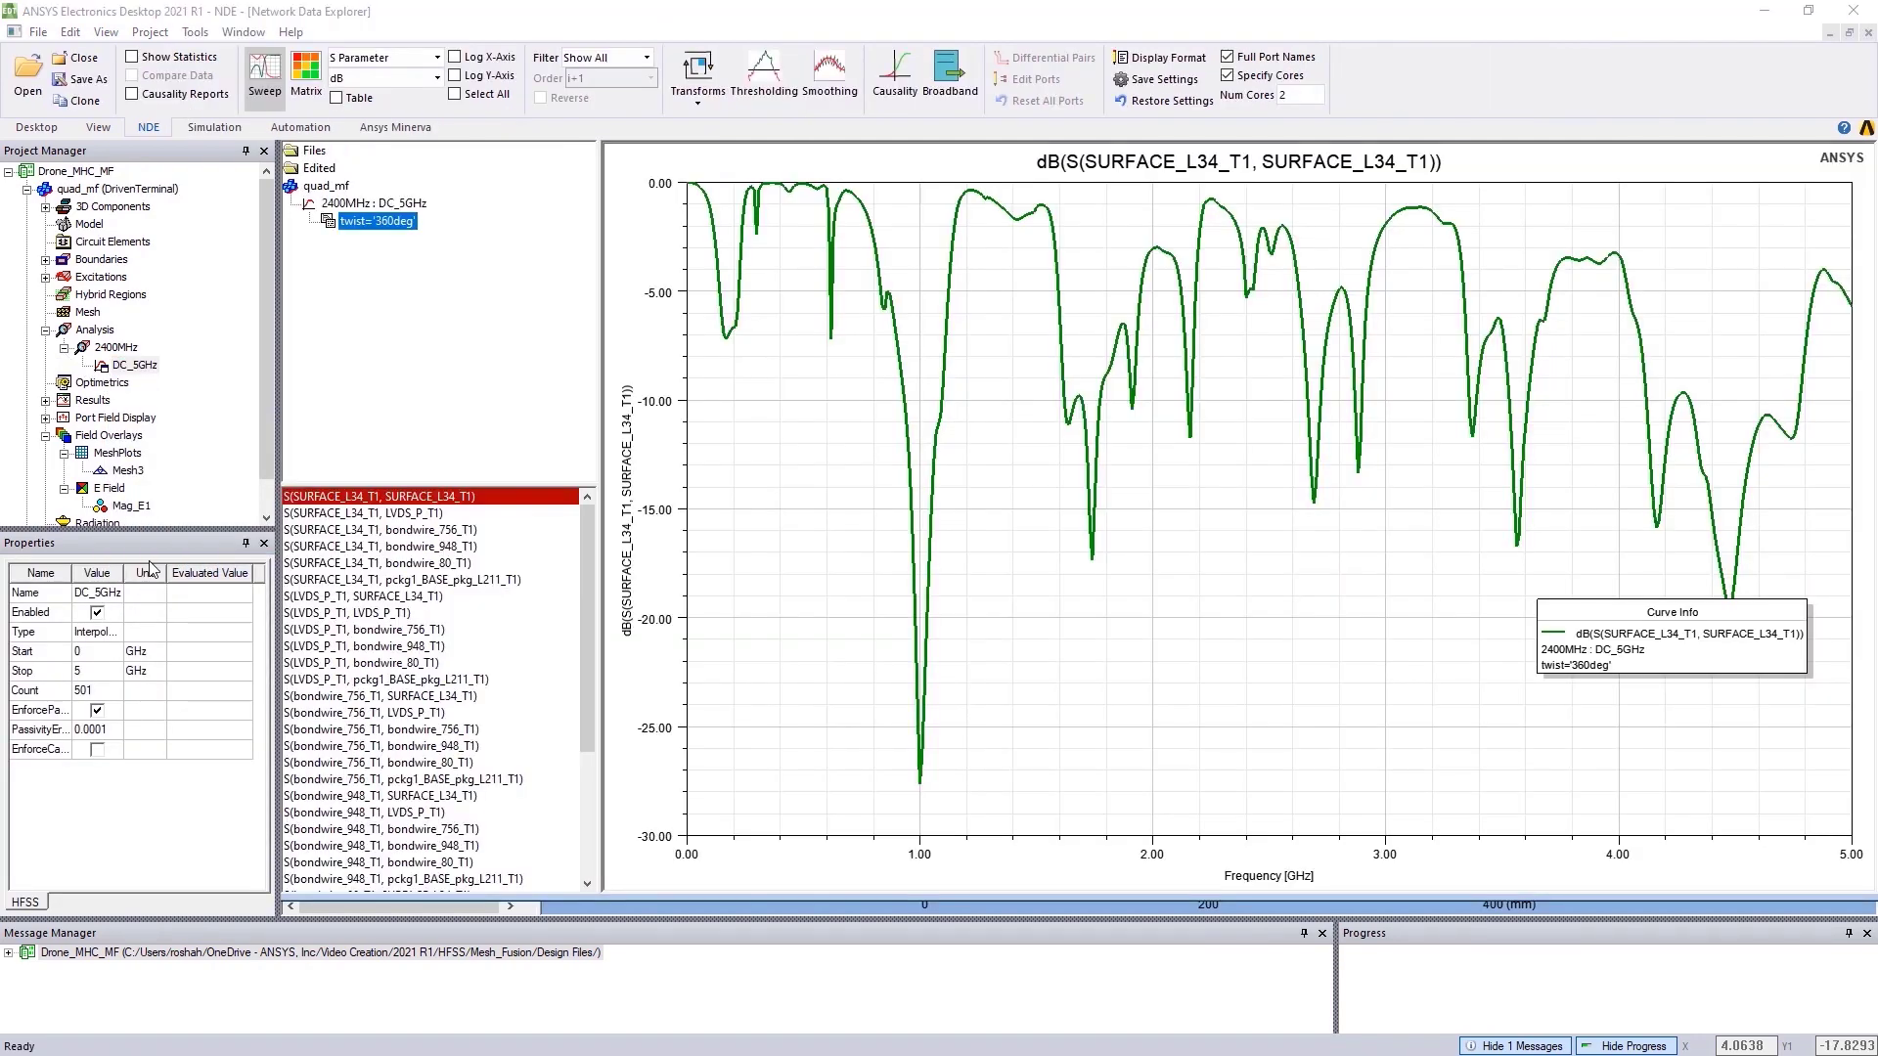
Step: Plot S(SURFACE_L34_T1, LVDS_P_T1), S(LVDS_P_T1, LVDS_P_T1), S(LVDS_P_T1, pckg1_BASE_pkg_L211_T1), and S(bondwire_756_T1, bondwire_80_T1)
{"action": "left_click", "coordinate": [294, 512]}
{"action": "left_click", "coordinate": [296, 612], "text": "ctrl"}
{"action": "left_click", "coordinate": [293, 678], "text": "ctrl"}
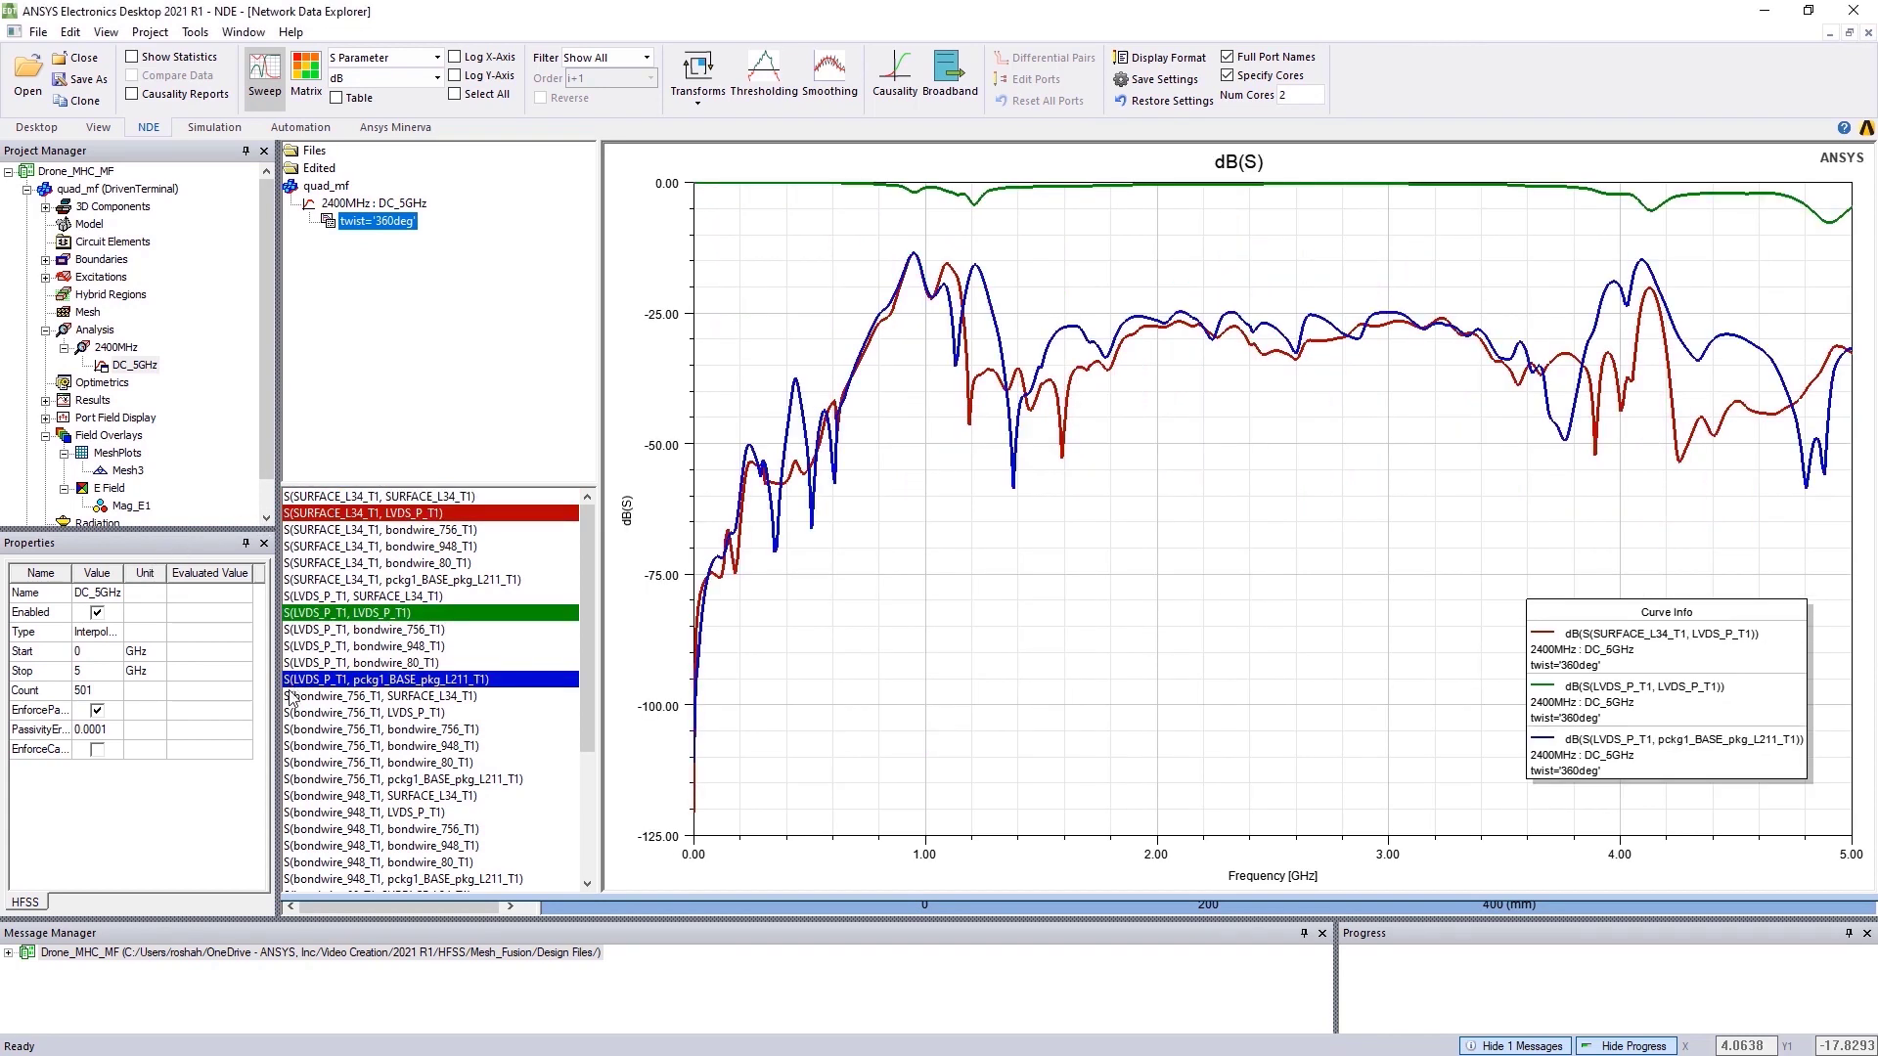
{"action": "left_click", "coordinate": [291, 763], "text": "ctrl"}
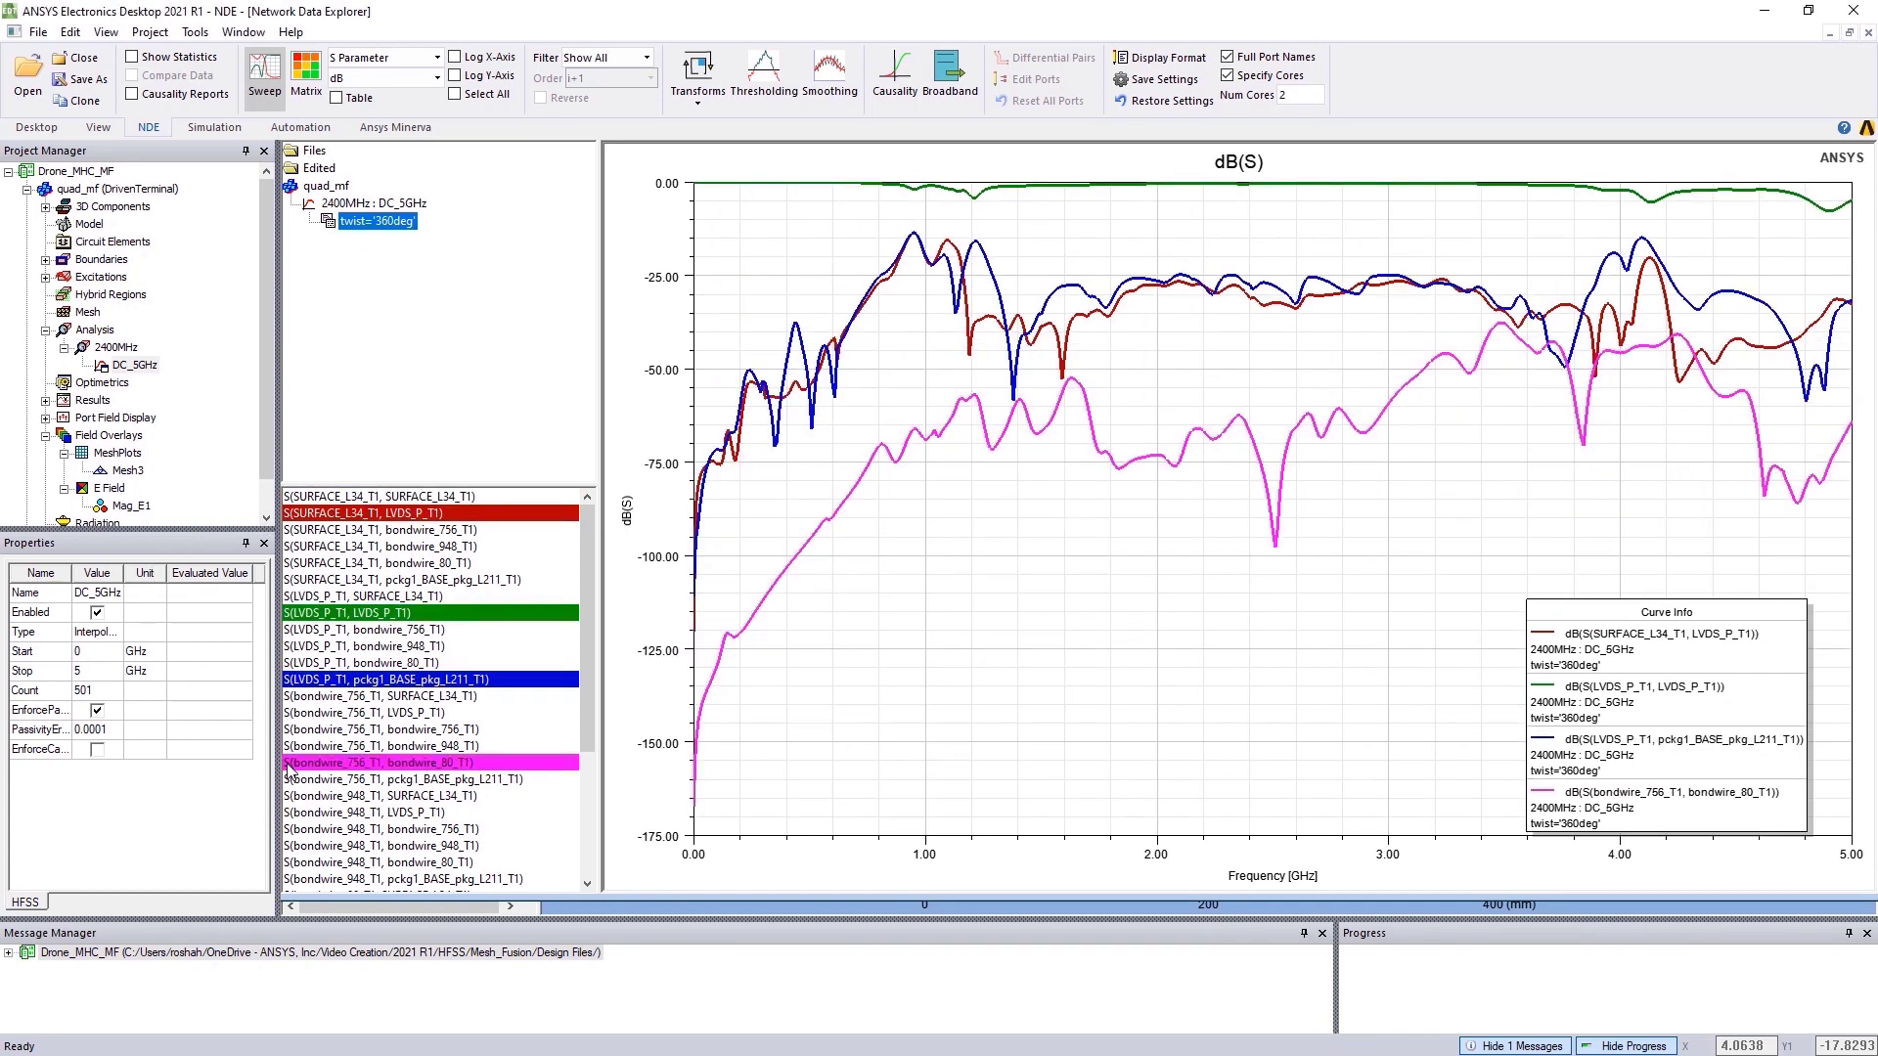
{"action": "right_click", "coordinate": [374, 221]}
Step: Export the twist='360deg' S-parameters as a Touchstone 1.0 file via Broadband Export
{"action": "left_click", "coordinate": [381, 302]}
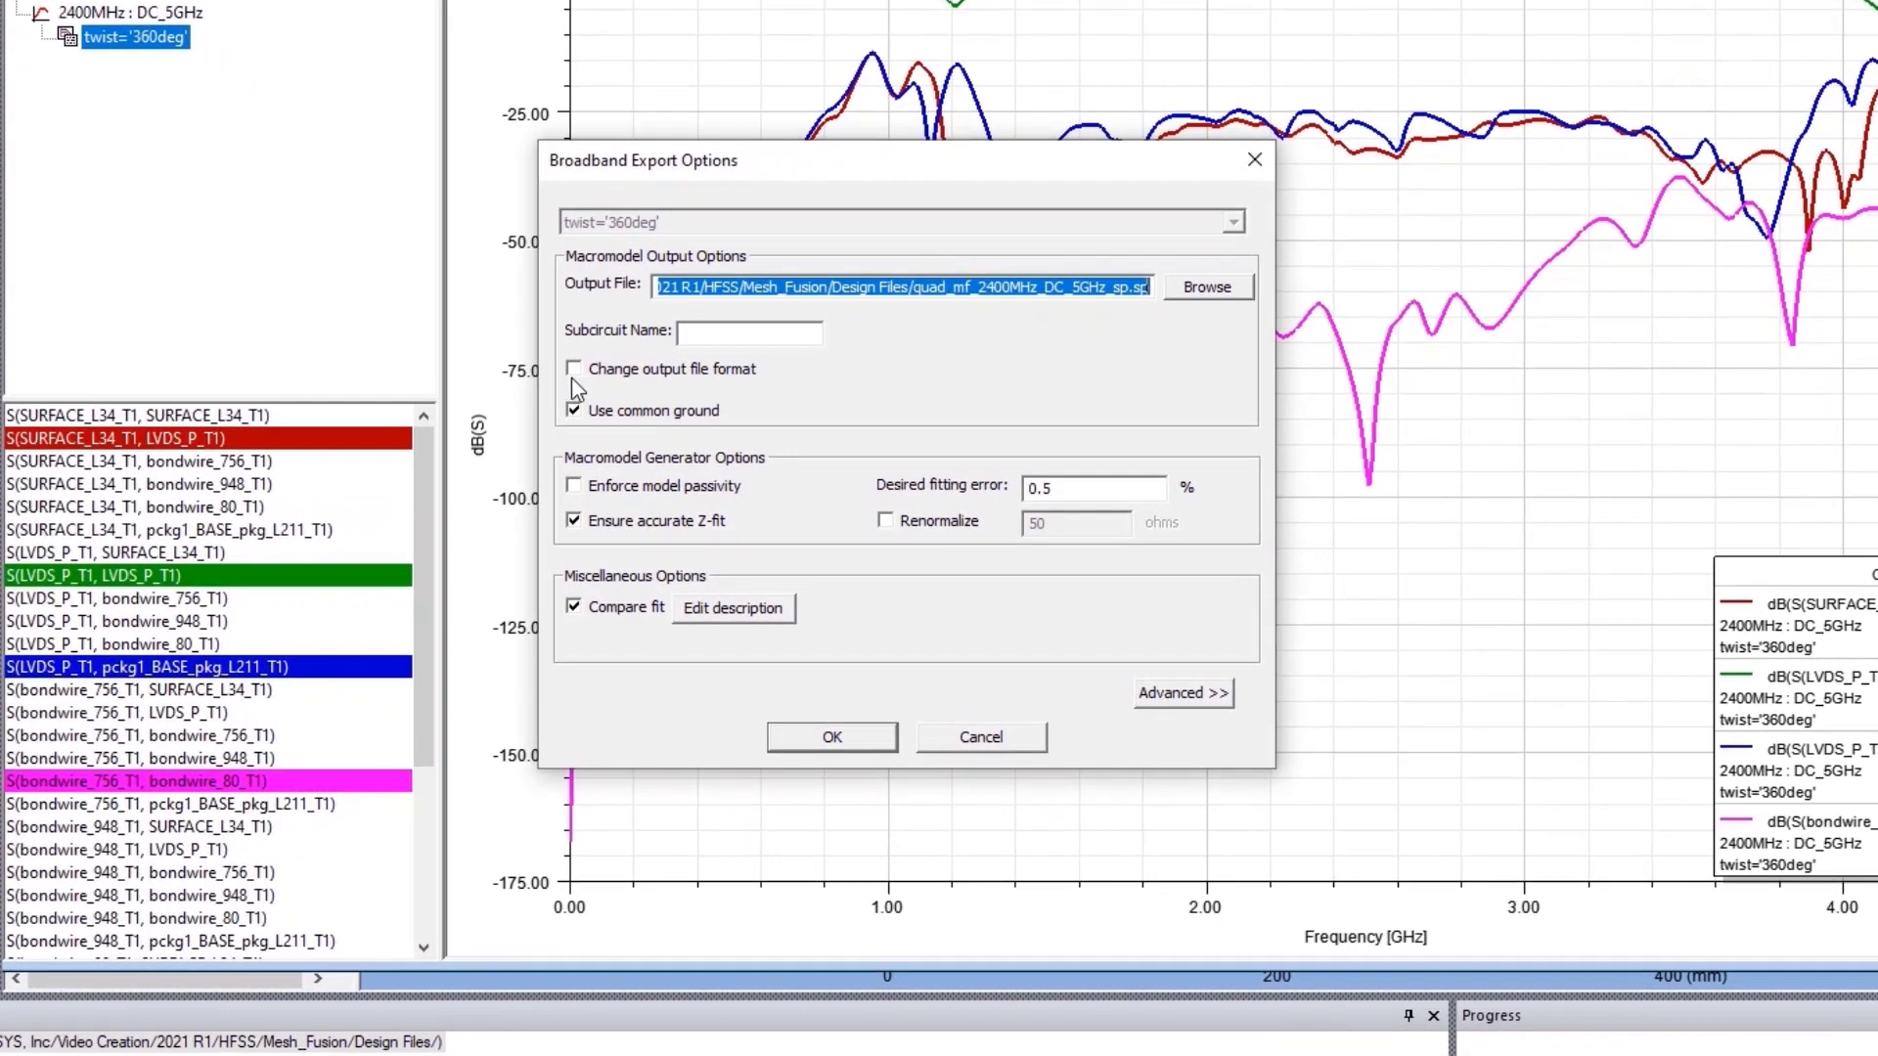
{"action": "left_click", "coordinate": [692, 458]}
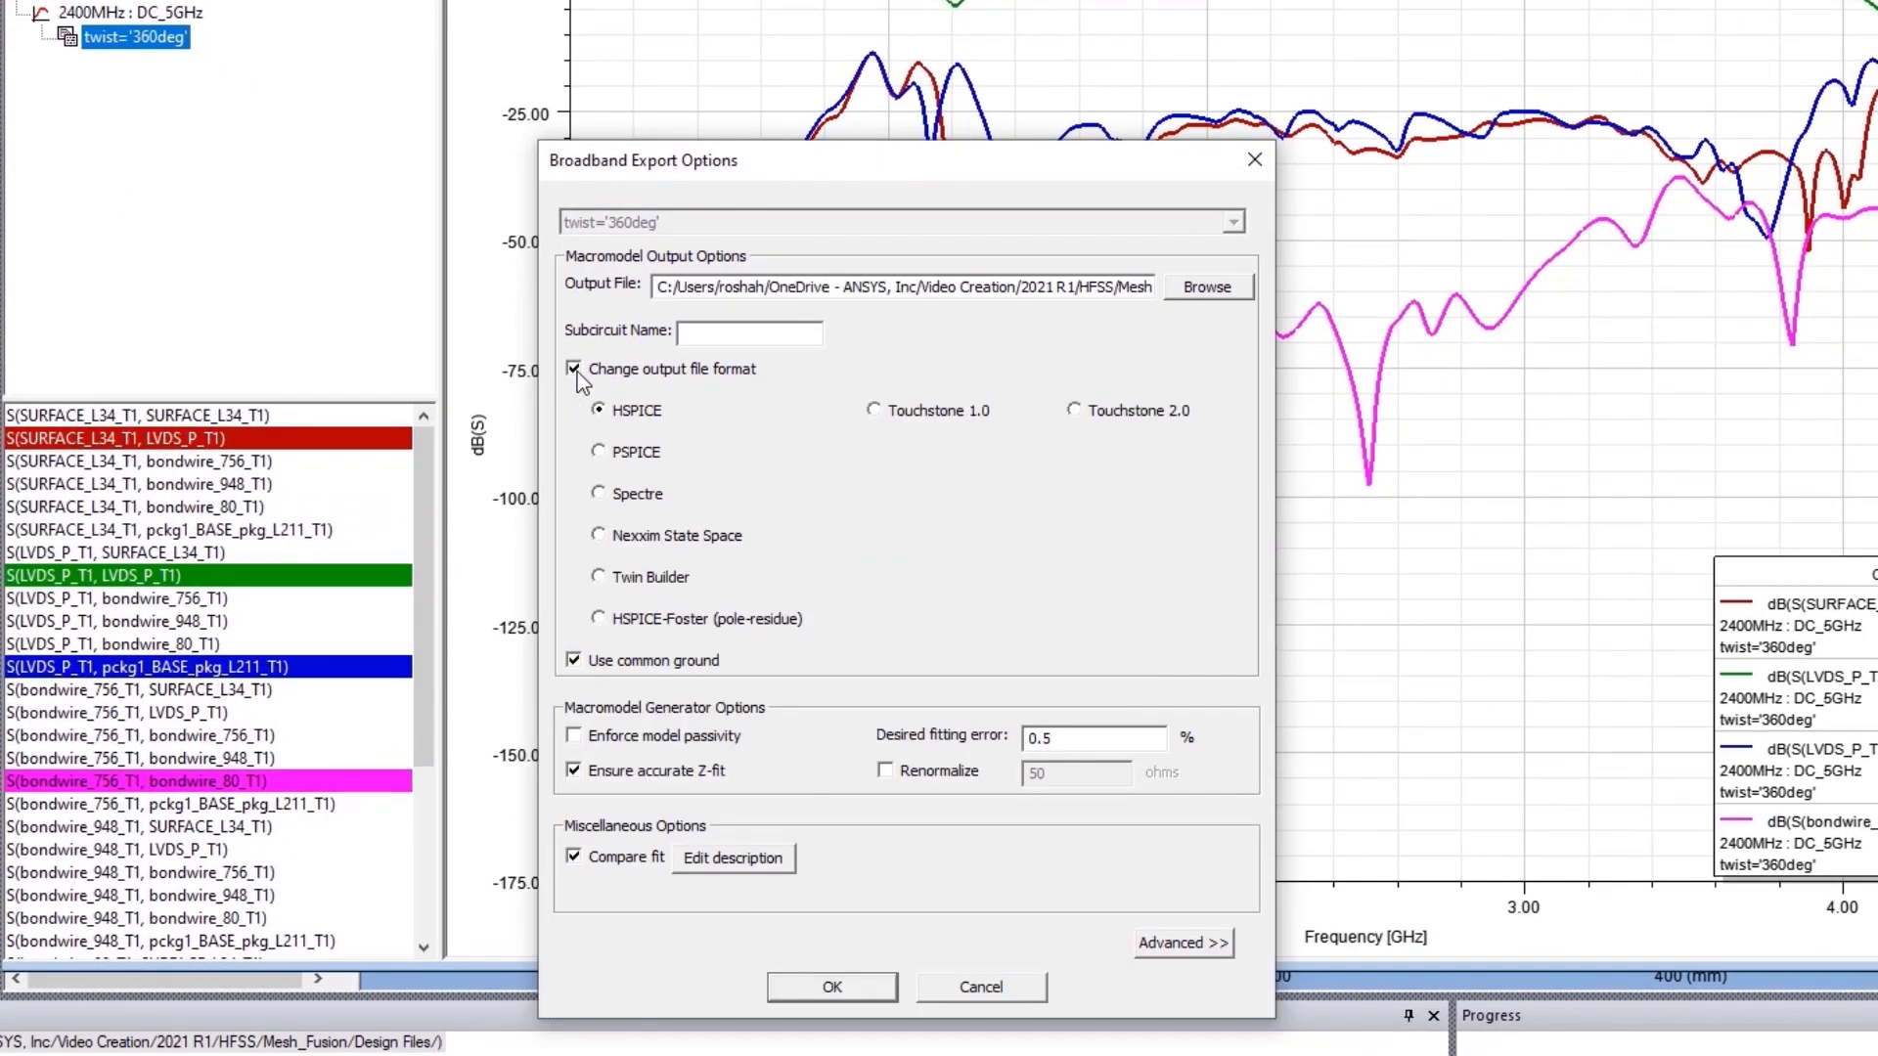
{"action": "left_click", "coordinate": [875, 415]}
{"action": "left_click", "coordinate": [792, 988]}
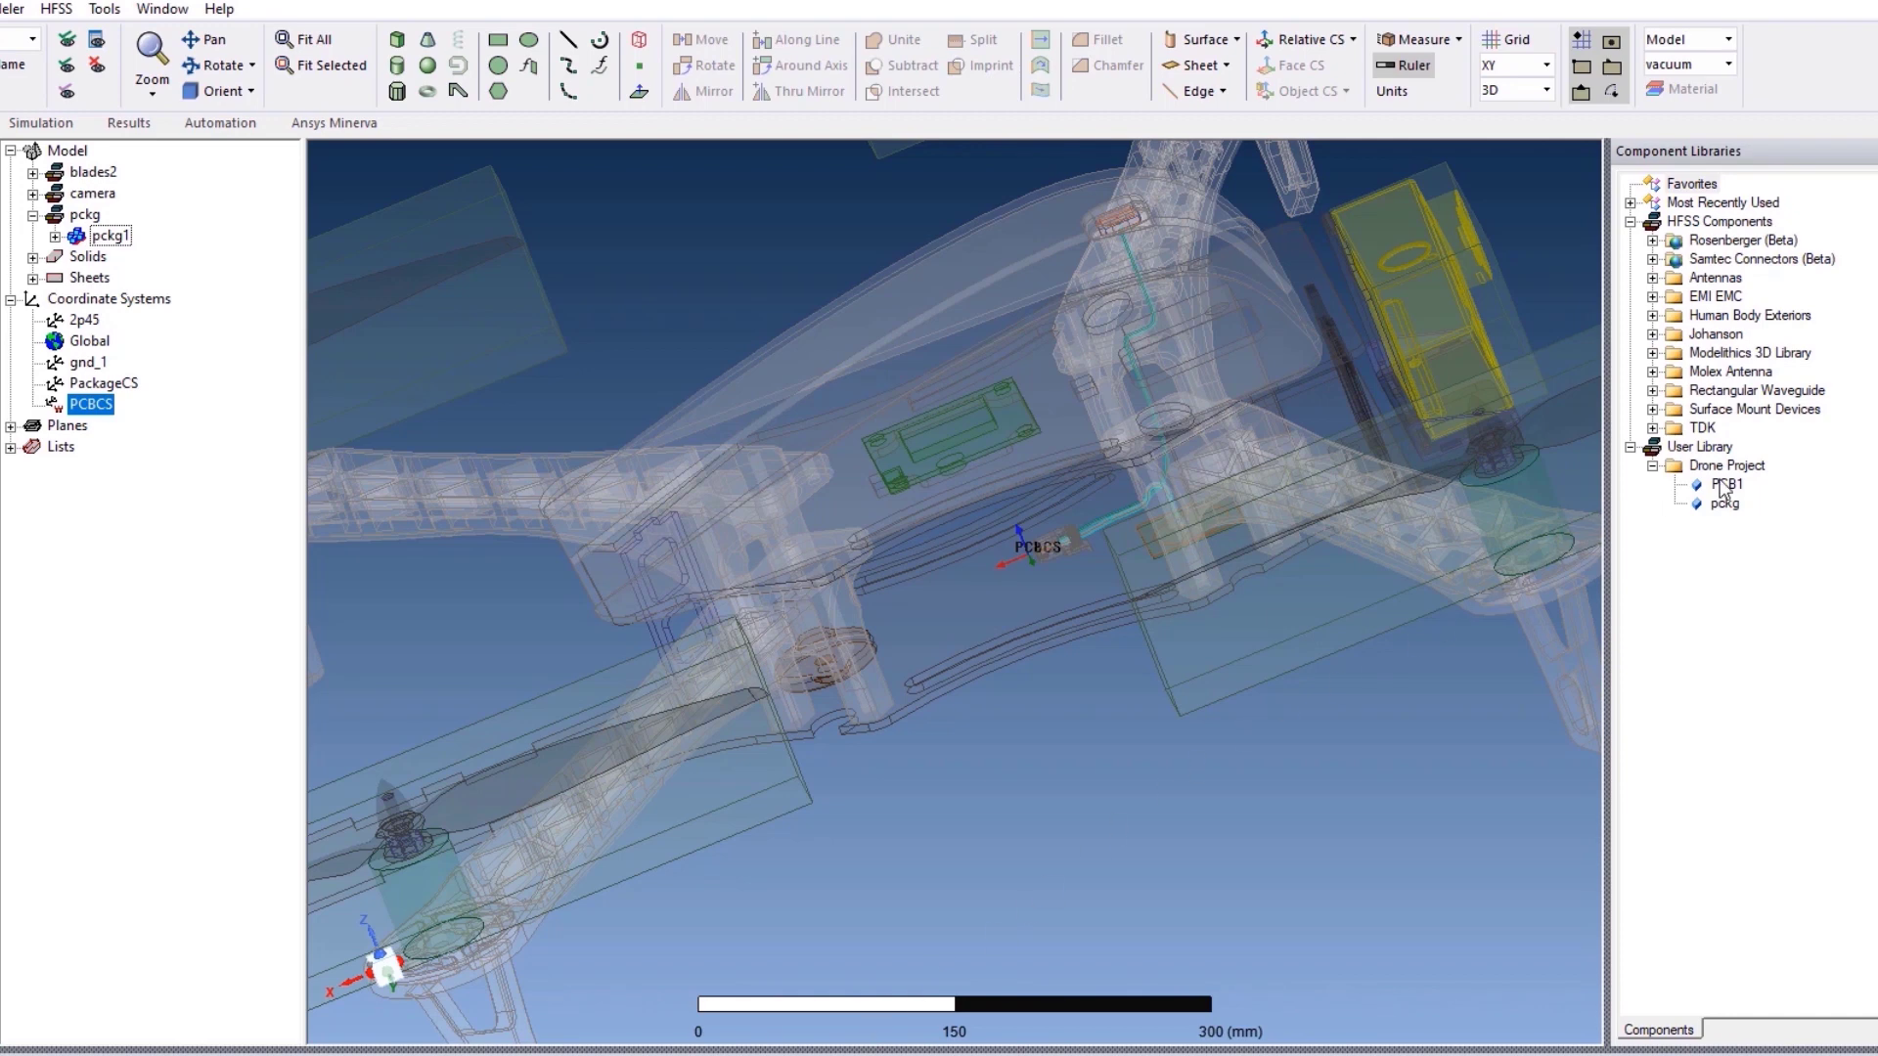
Step: Insert PCB1 from the Drone Project library as PCB1_1 and fit the view on pckg1
{"action": "left_click_drag", "start_coordinate": [1726, 484], "coordinate": [1135, 558]}
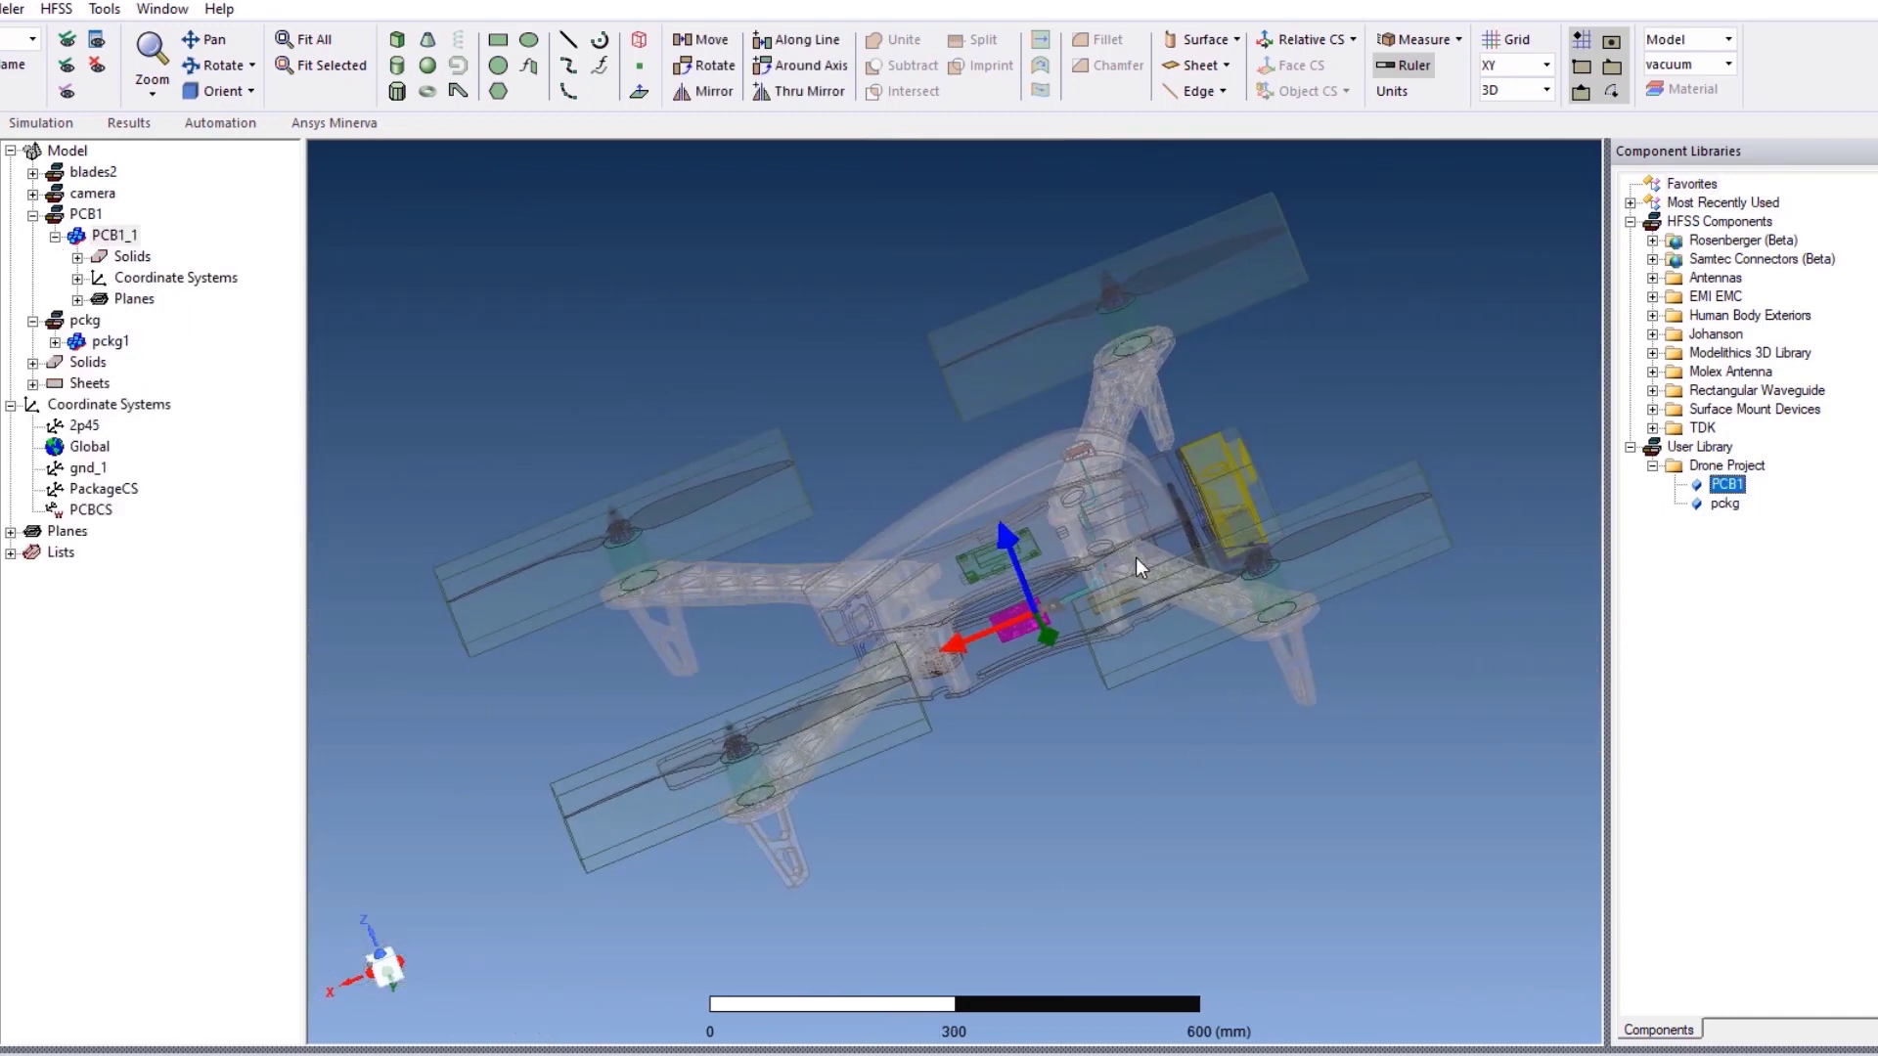
{"action": "right_click", "coordinate": [103, 344]}
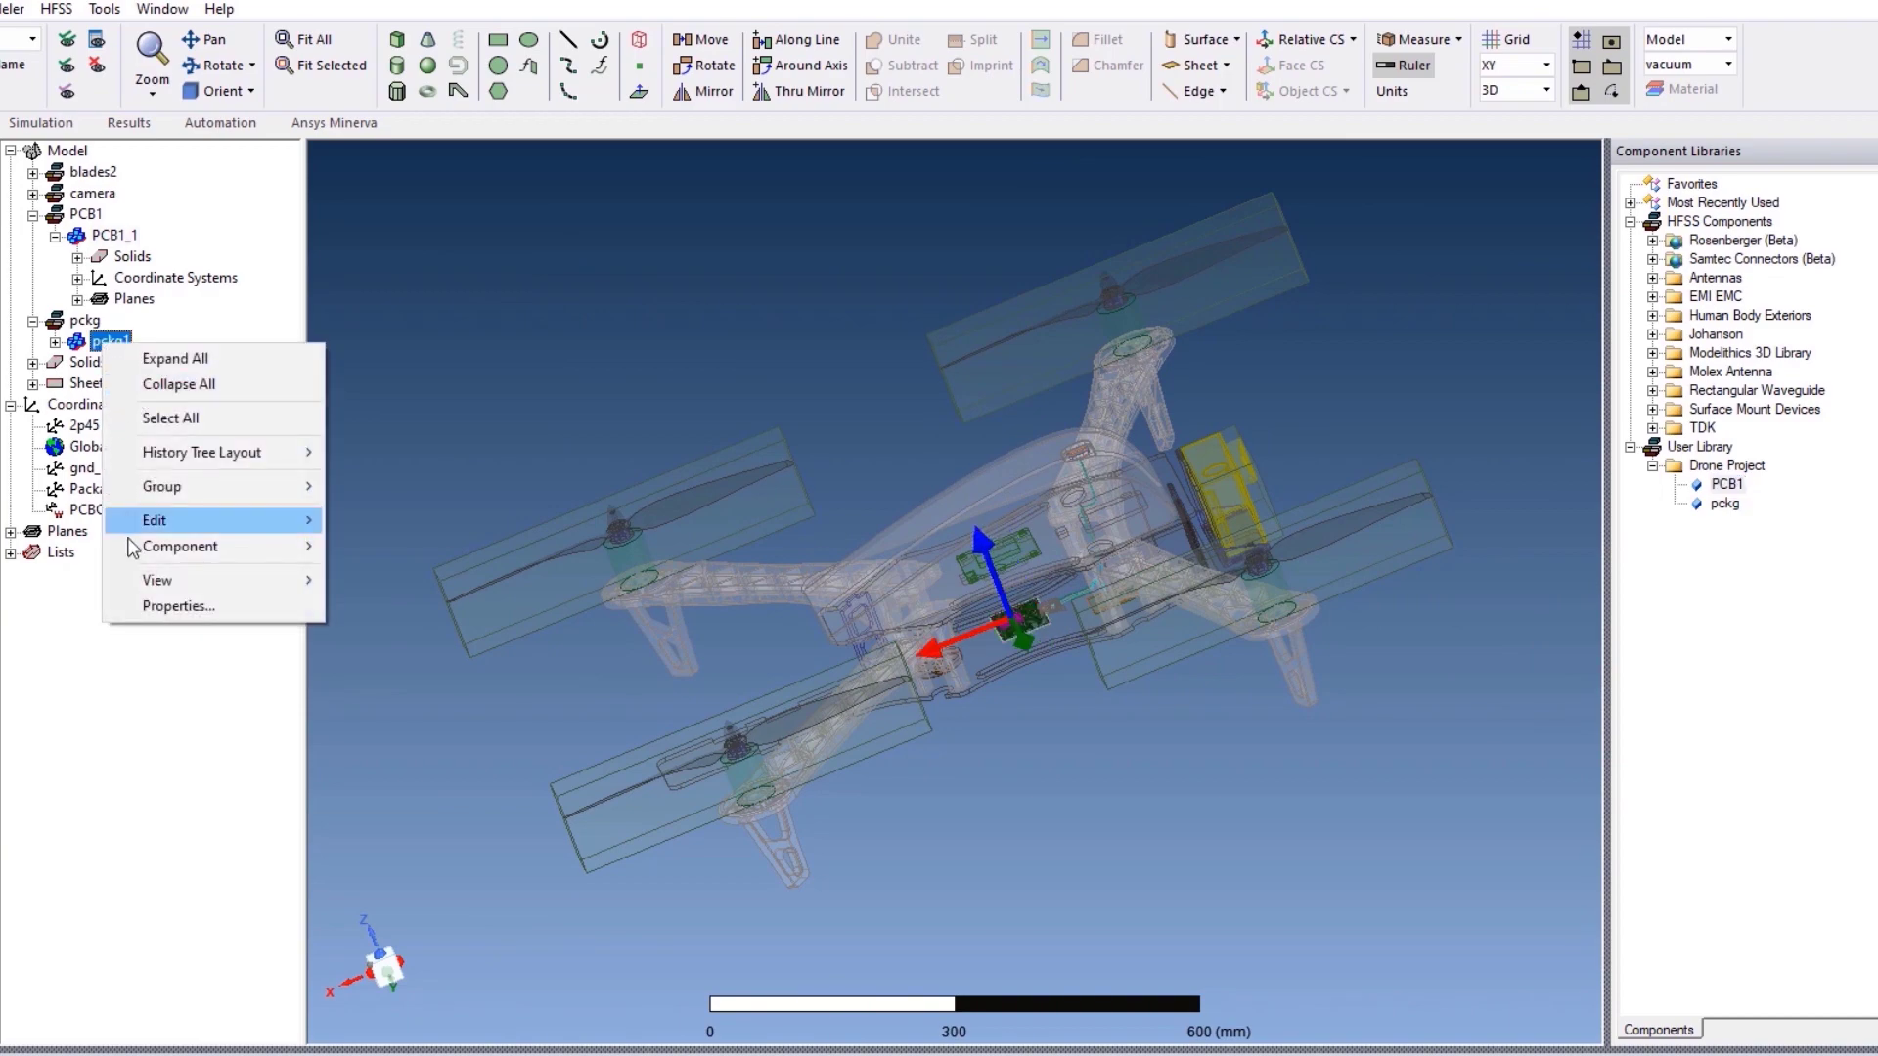
{"action": "left_click", "coordinate": [333, 581]}
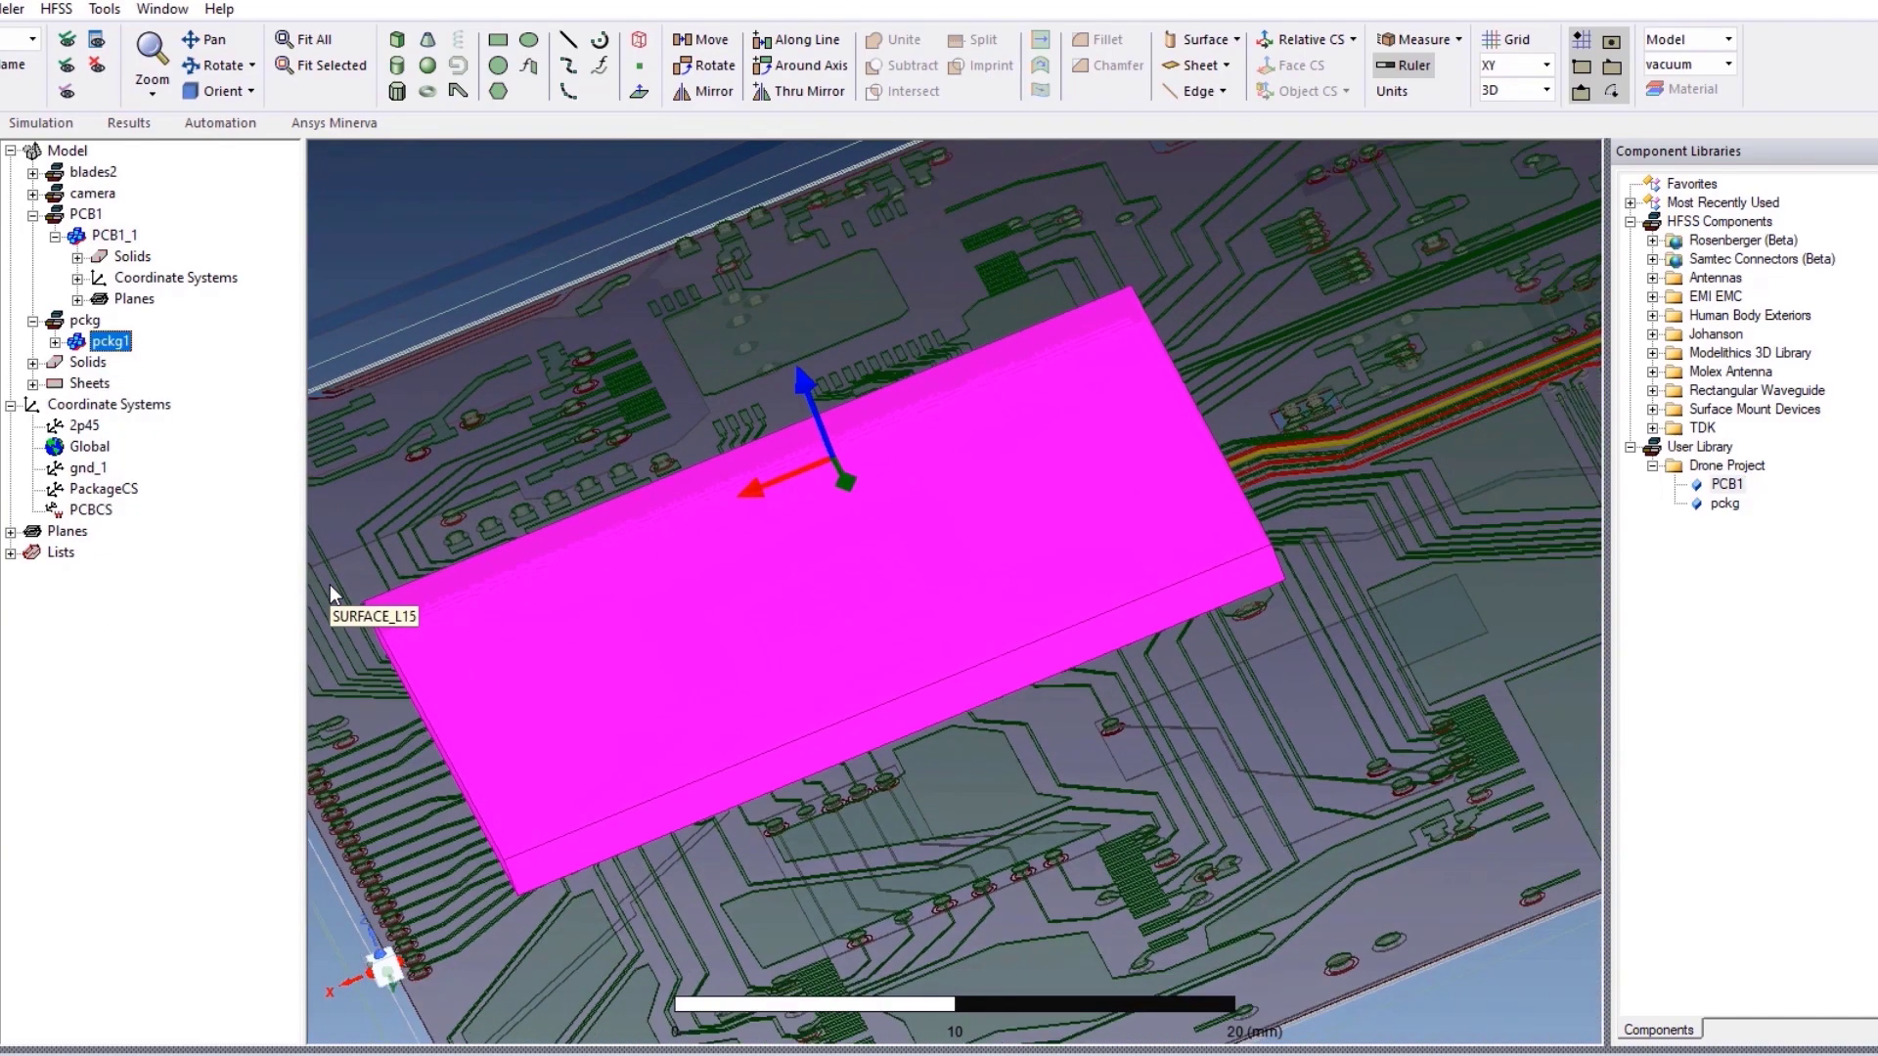
{"action": "scroll", "coordinate": [391, 607], "scroll_direction": "down", "scroll_amount": 5}
{"action": "scroll", "coordinate": [498, 694], "scroll_direction": "down", "scroll_amount": 6}
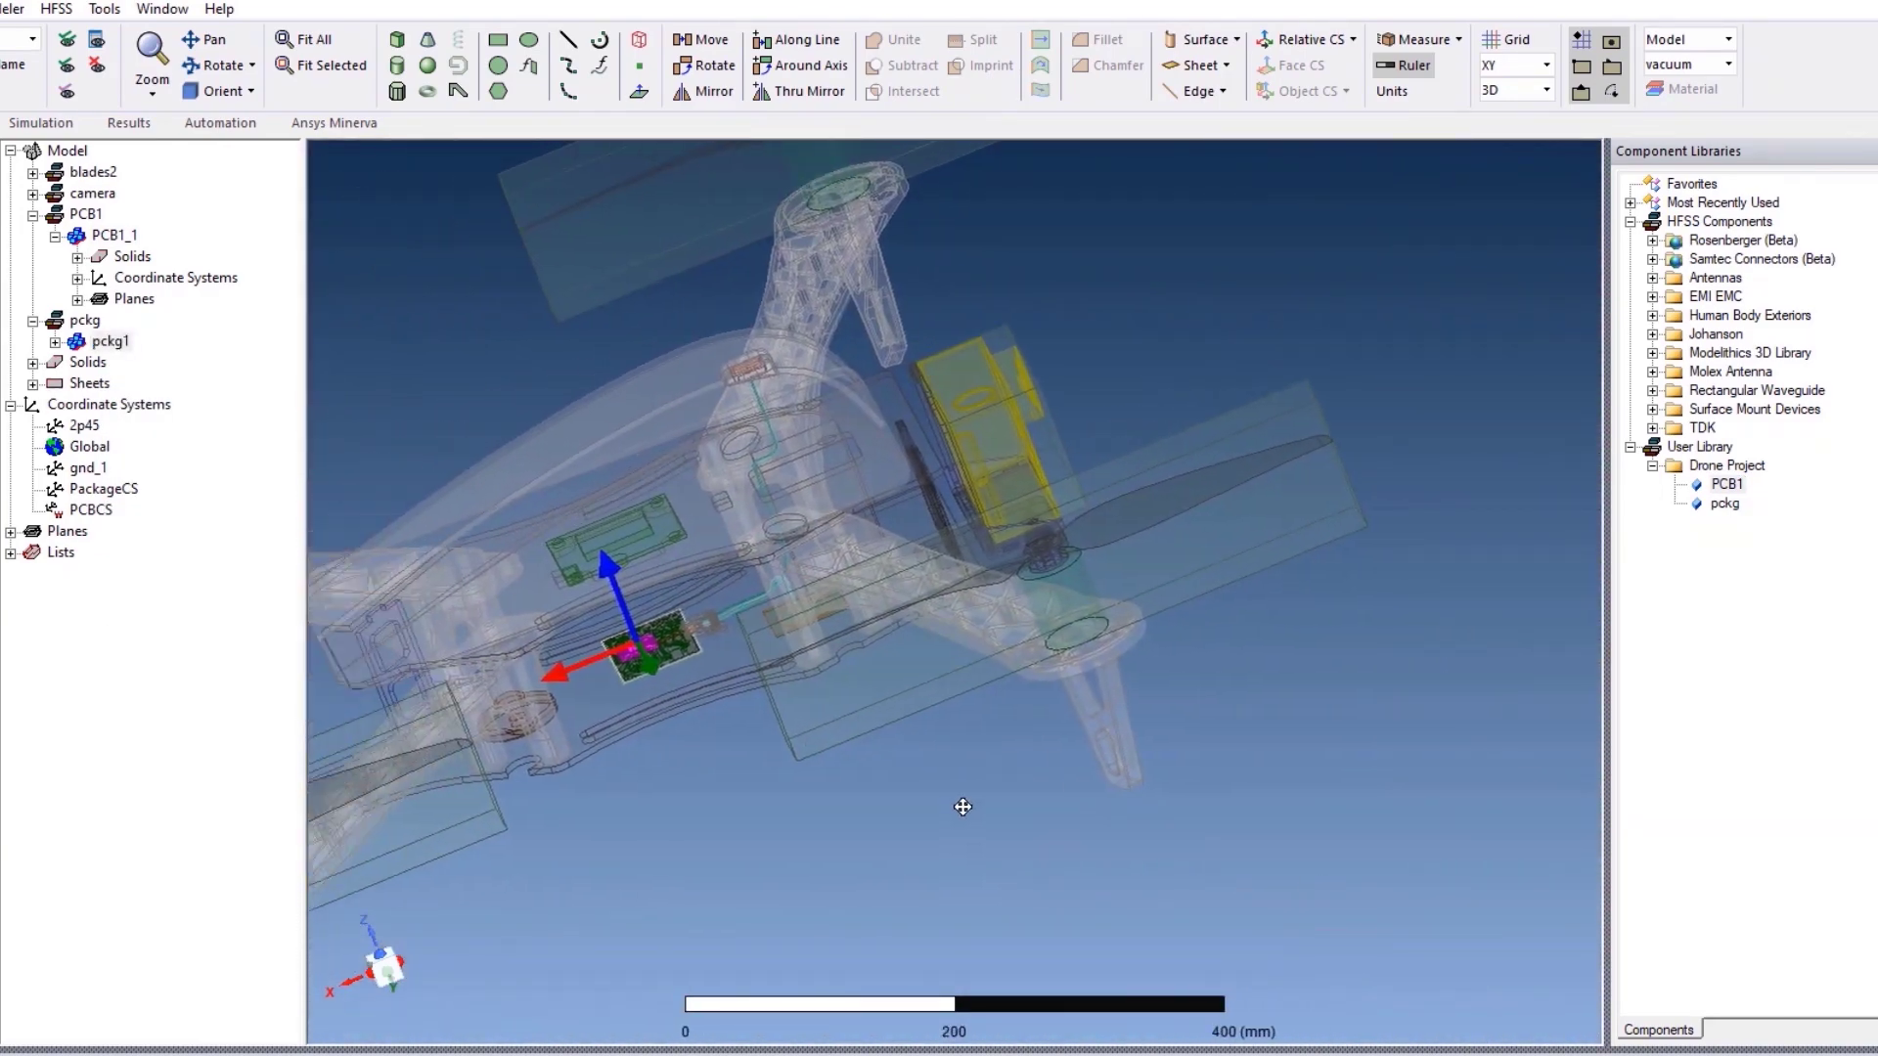
{"action": "left_click", "coordinate": [1091, 812]}
{"action": "scroll", "coordinate": [1089, 810], "scroll_direction": "down", "scroll_amount": 1}
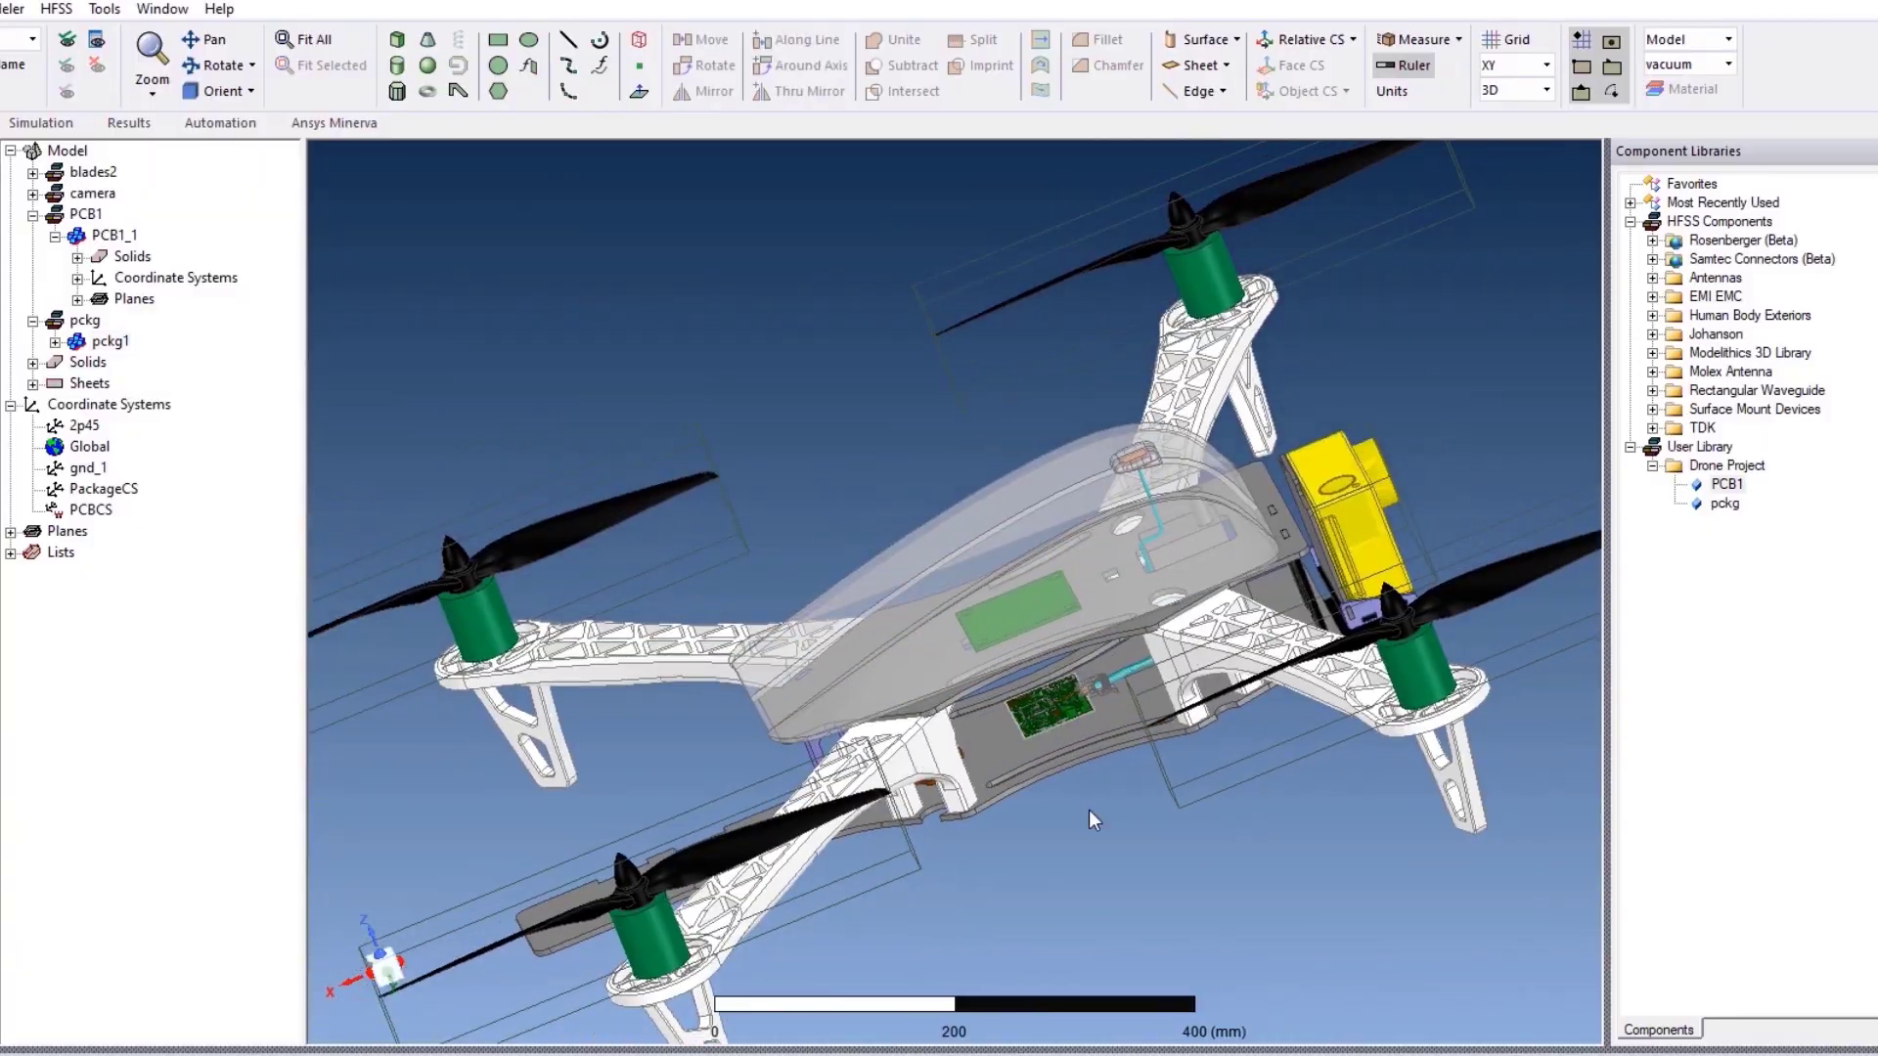